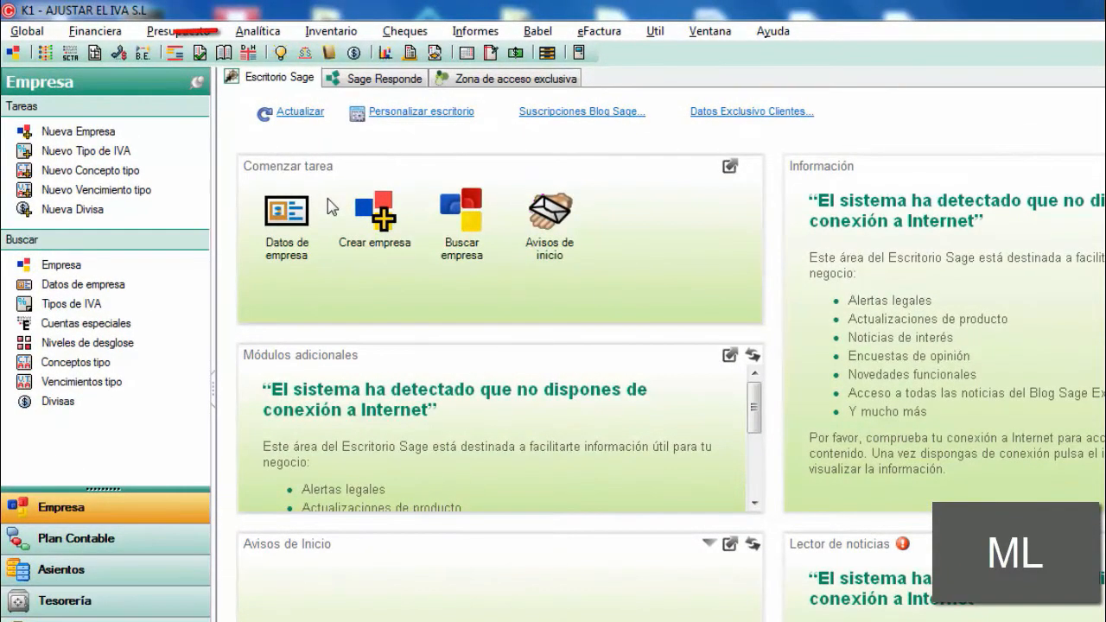
# Switch the active company to H9 EMPRESA ANTICIPO S.L.
pyautogui.click(26, 31)
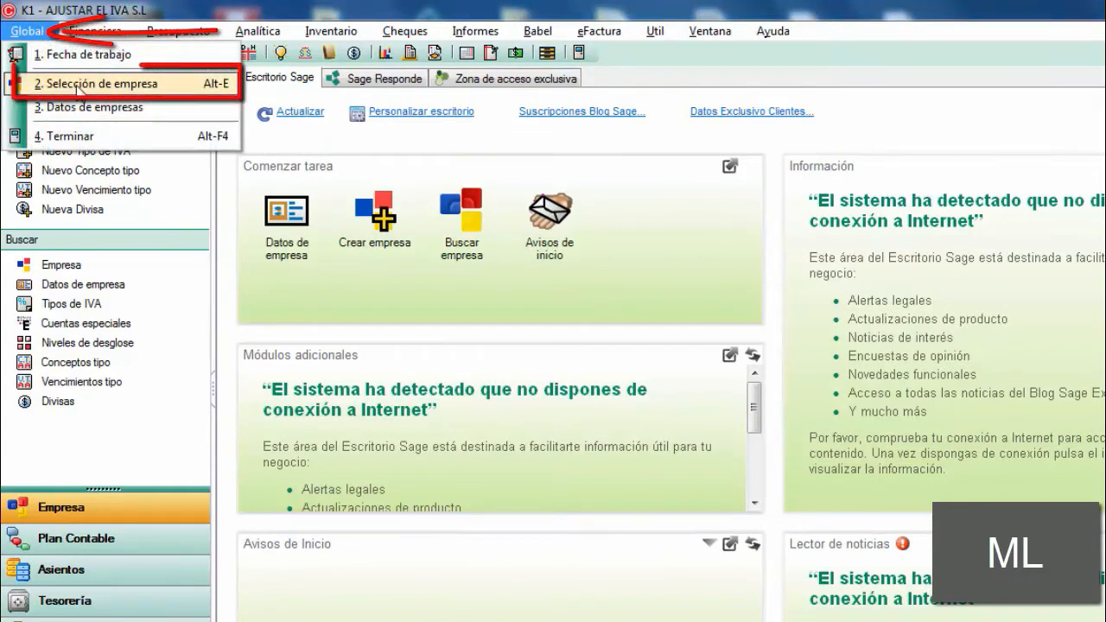
pyautogui.click(228, 212)
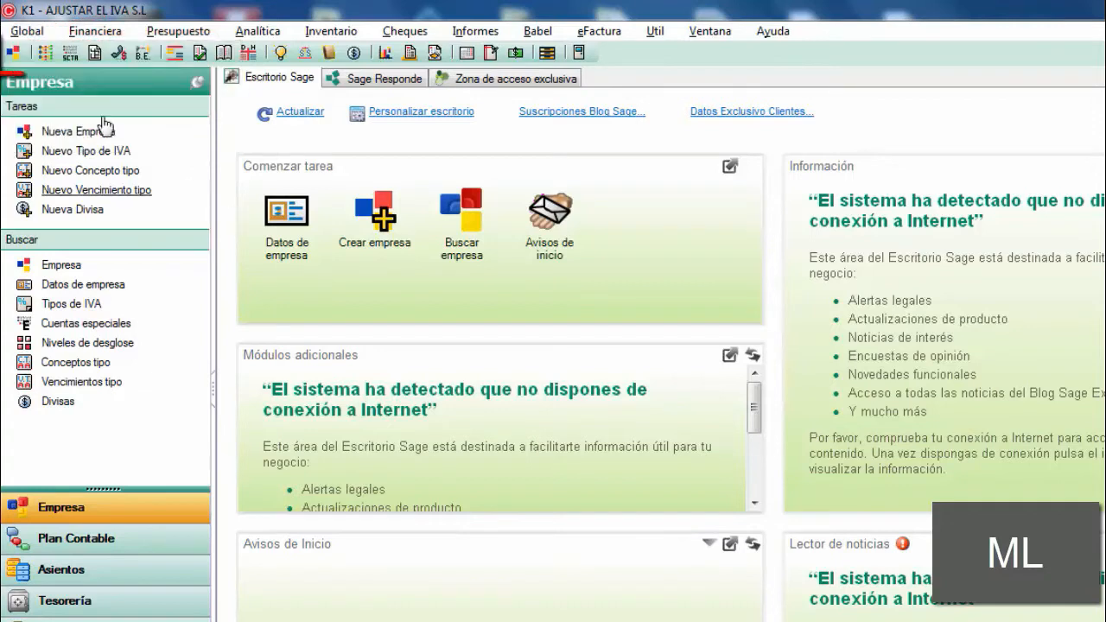
pyautogui.click(15, 59)
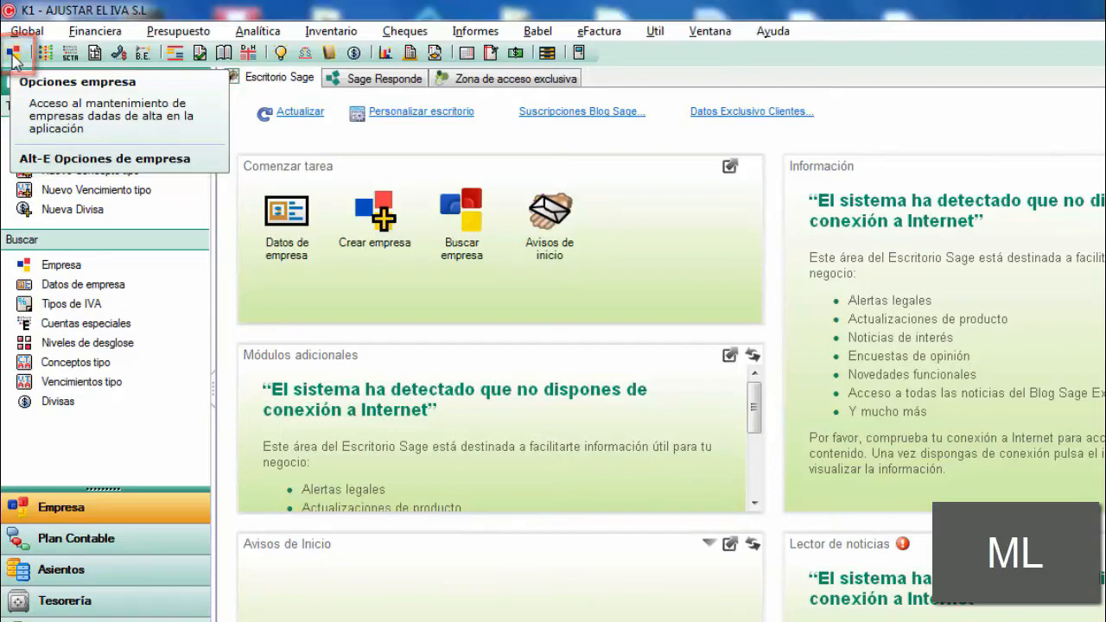
pyautogui.moveTo(474, 192); pyautogui.dragTo(385, 126)
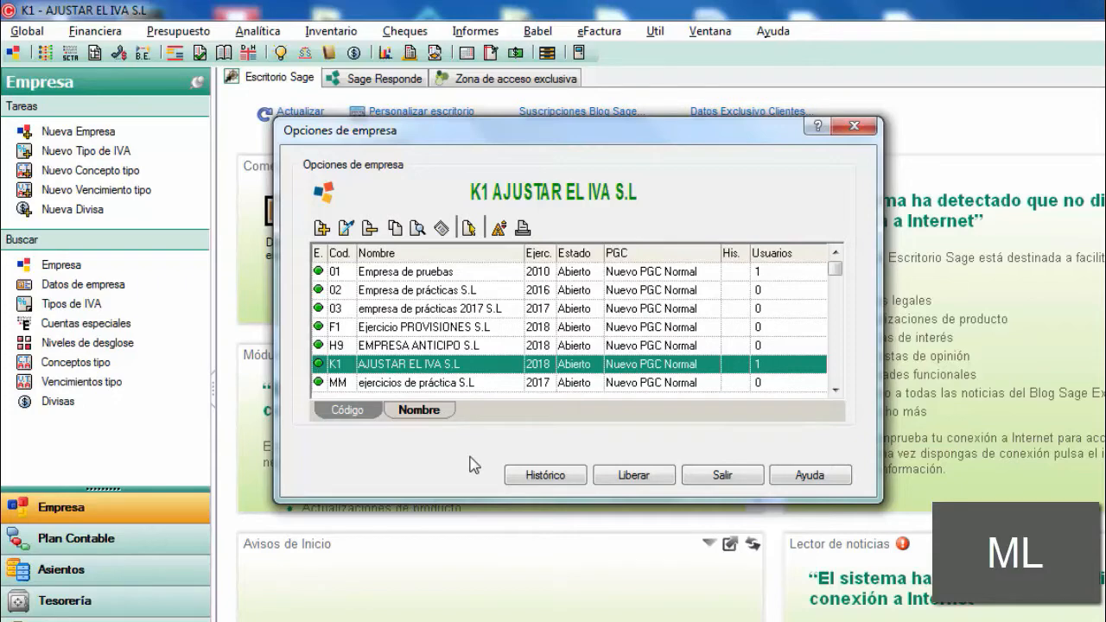
pyautogui.click(413, 331)
pyautogui.click(415, 347)
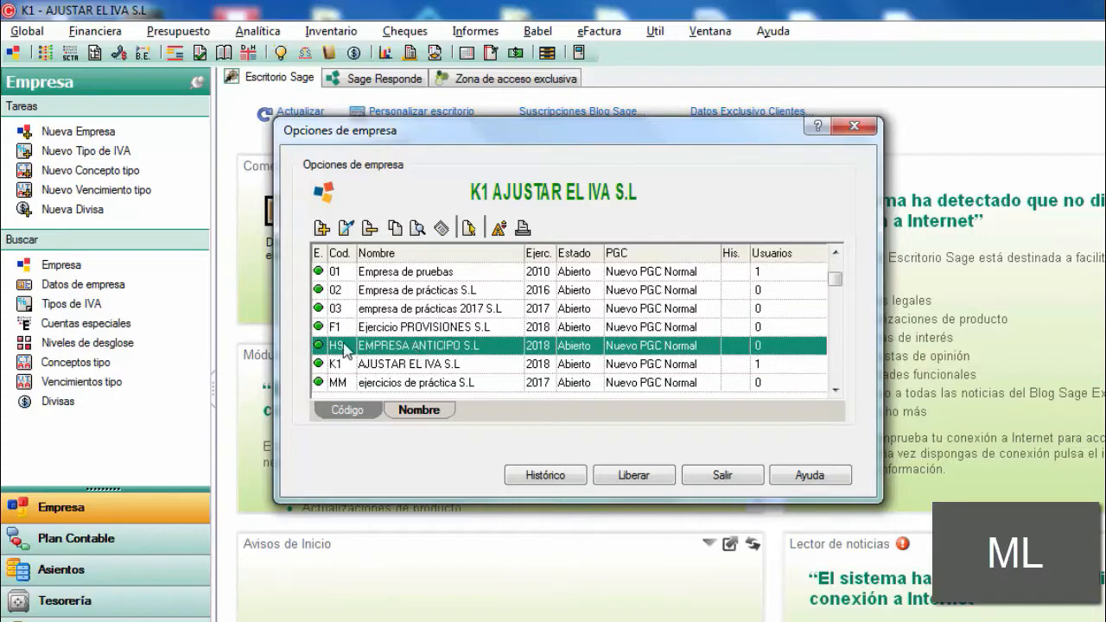
pyautogui.doubleClick(403, 347)
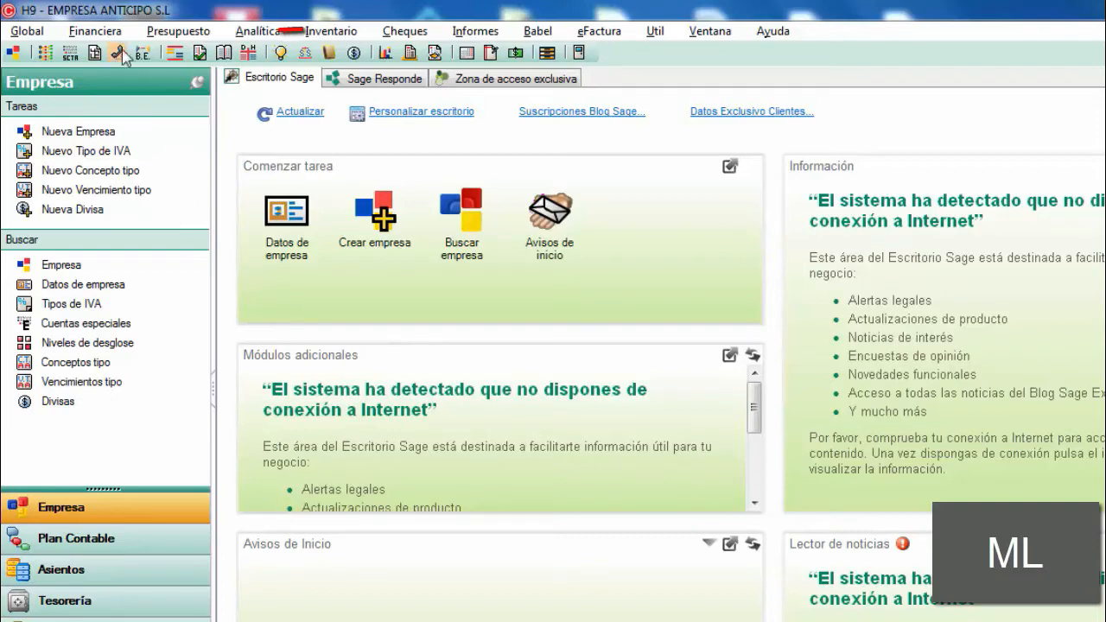
# Open Gestión de asientos for the active company's journal.
pyautogui.click(97, 31)
pyautogui.moveTo(144, 83)
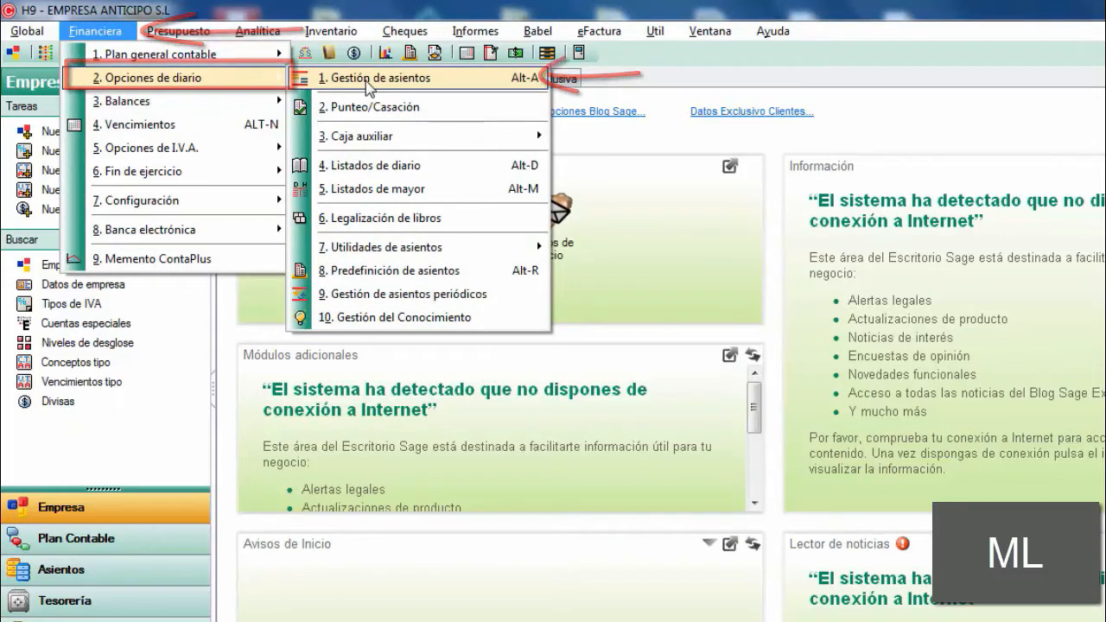
pyautogui.click(244, 311)
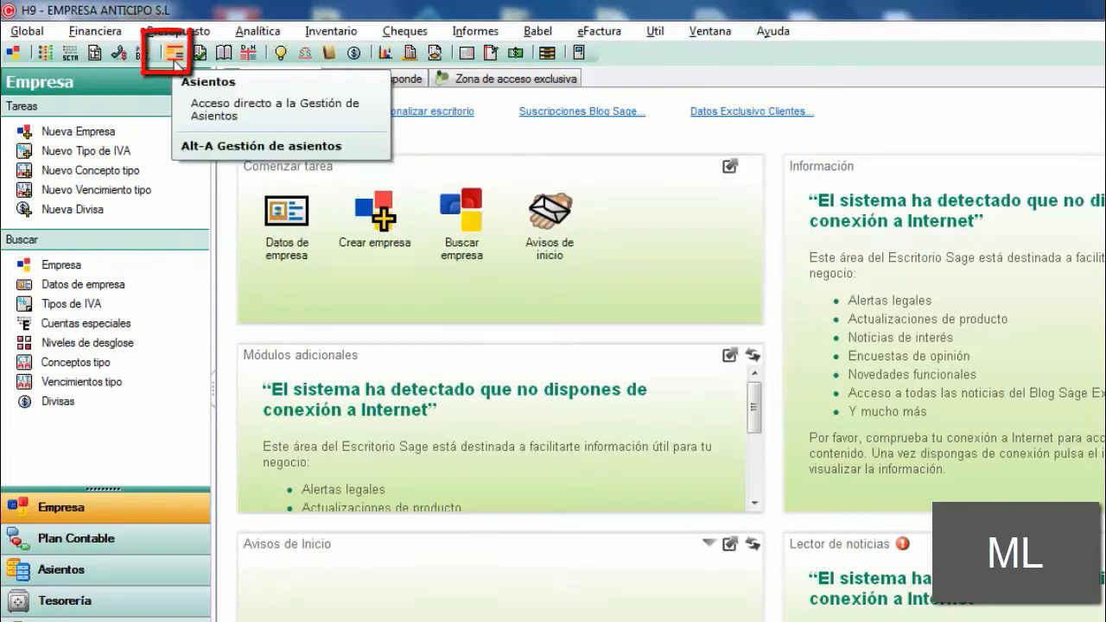
pyautogui.click(94, 31)
pyautogui.moveTo(126, 84)
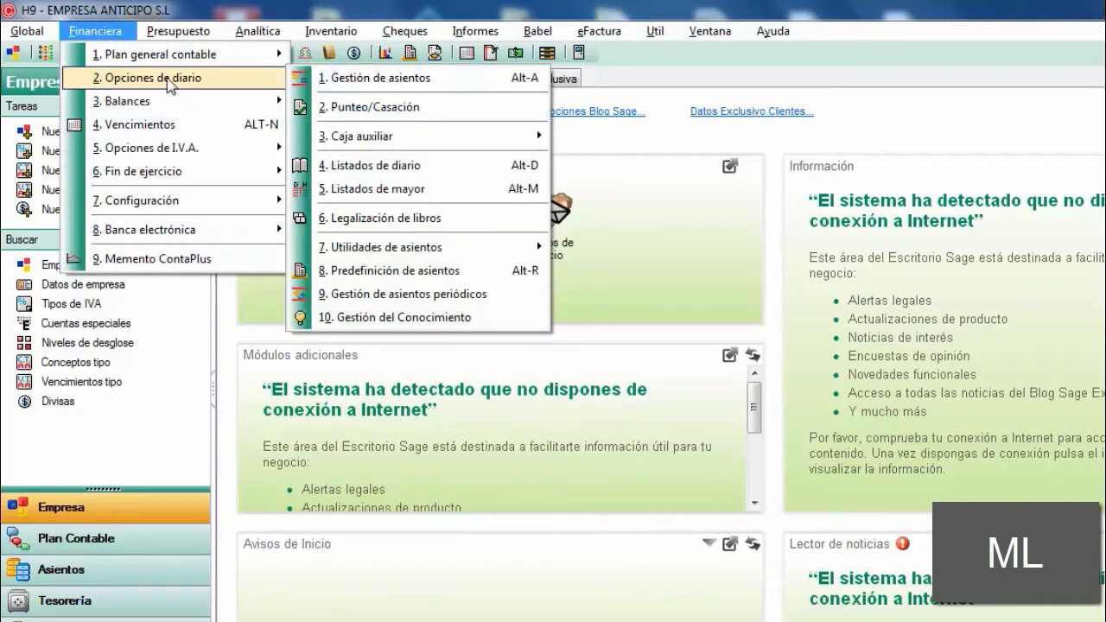
pyautogui.click(374, 79)
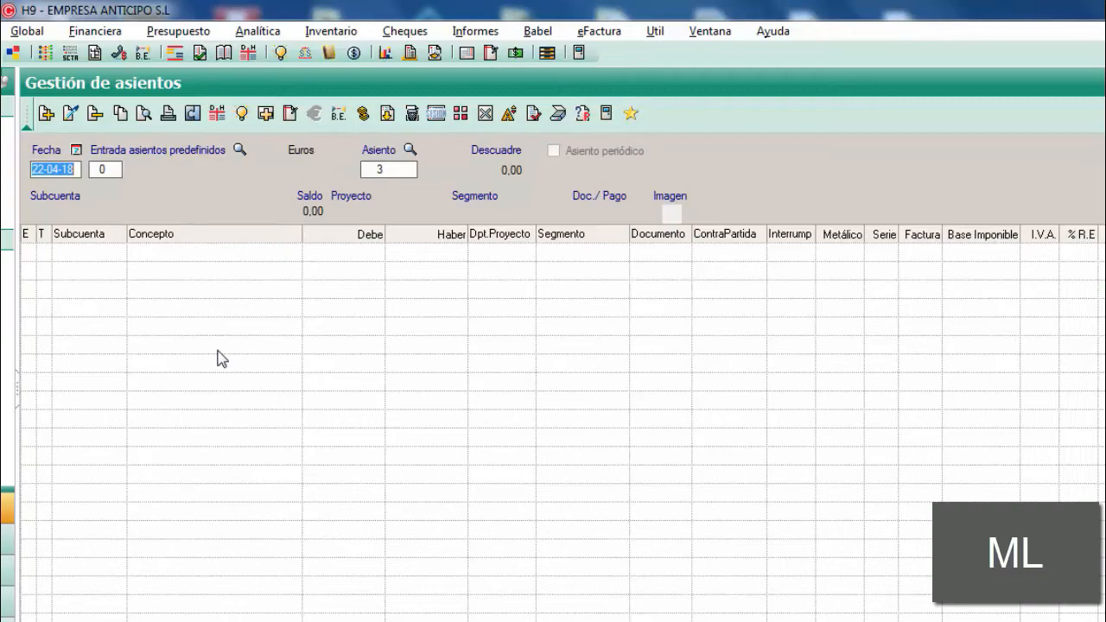
# Review the exercise notes in Bloc de notas for the invoice amounts, the advance without IVA and the remaining payment.
pyautogui.click(357, 620)
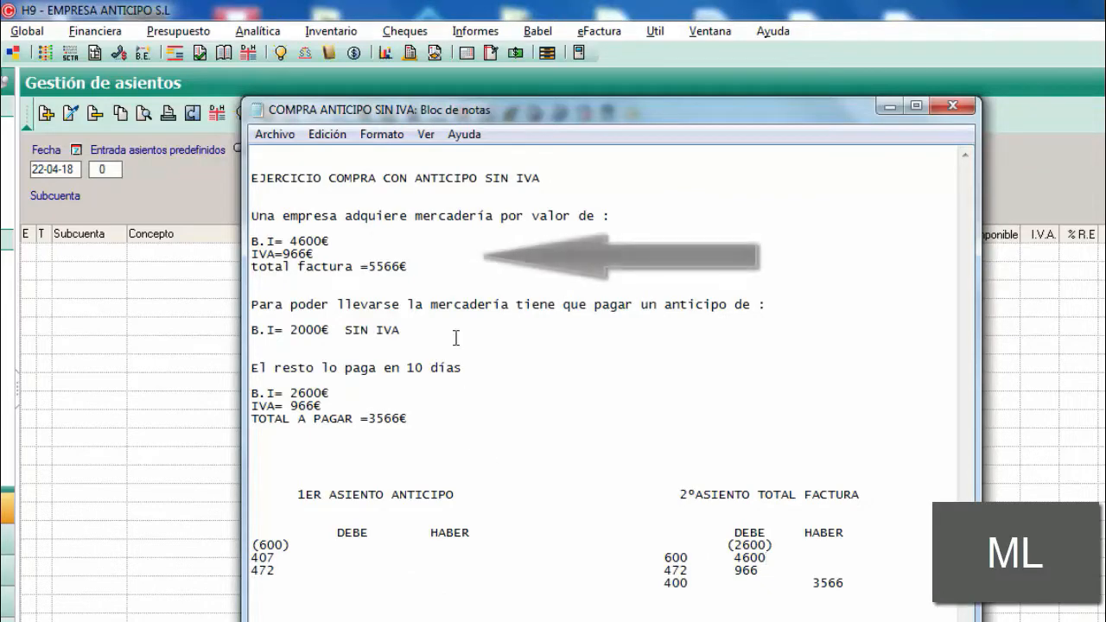
pyautogui.moveTo(435, 267); pyautogui.dragTo(249, 242)
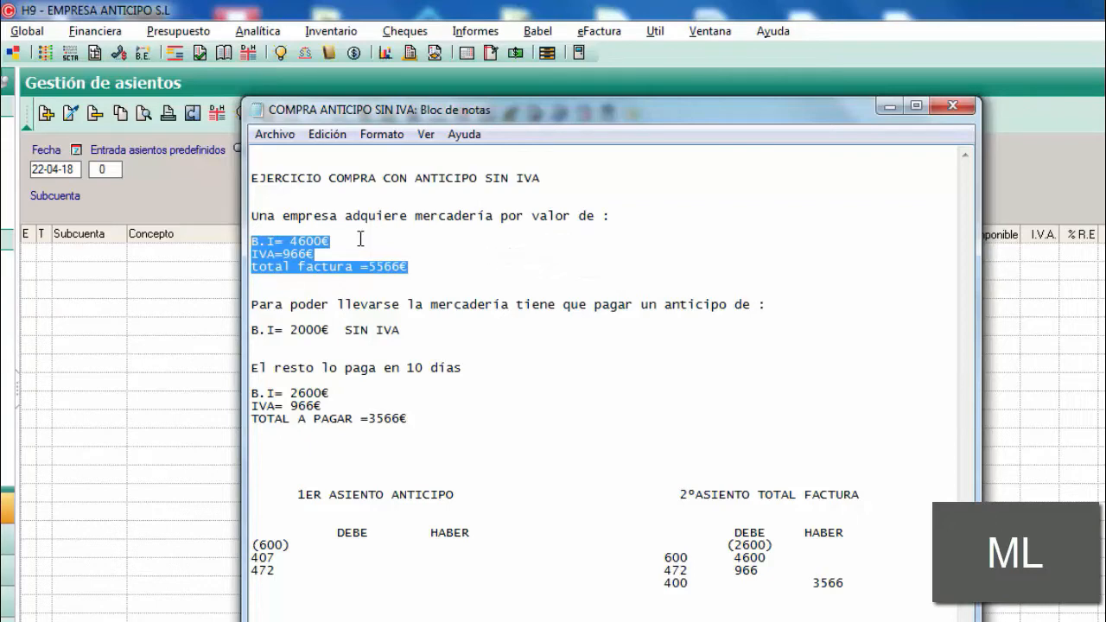
pyautogui.click(444, 323)
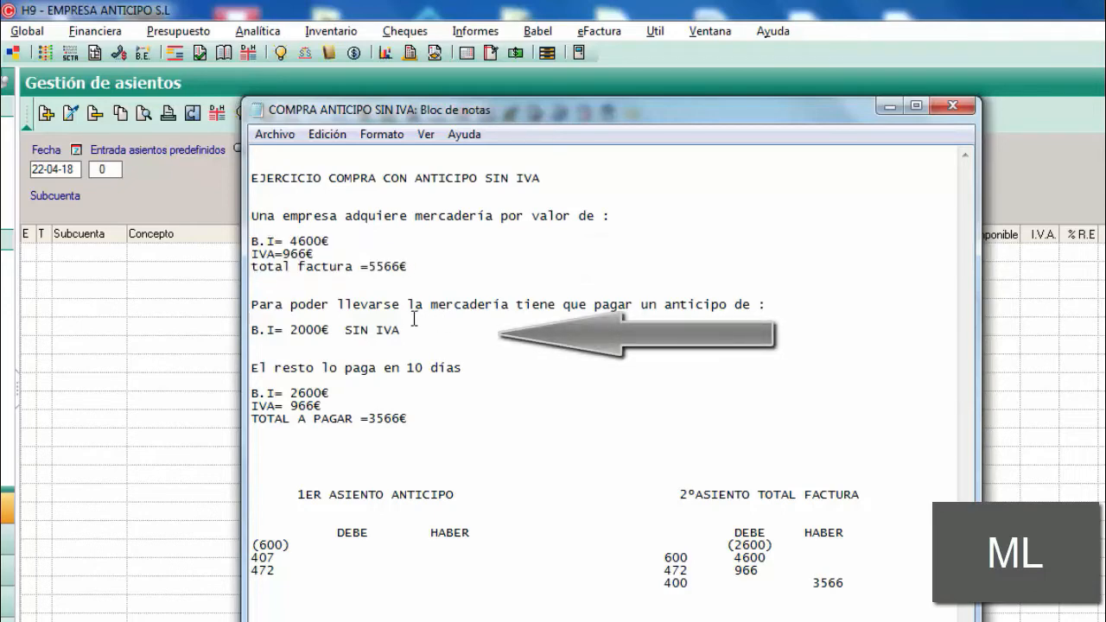
pyautogui.moveTo(412, 329); pyautogui.dragTo(245, 332)
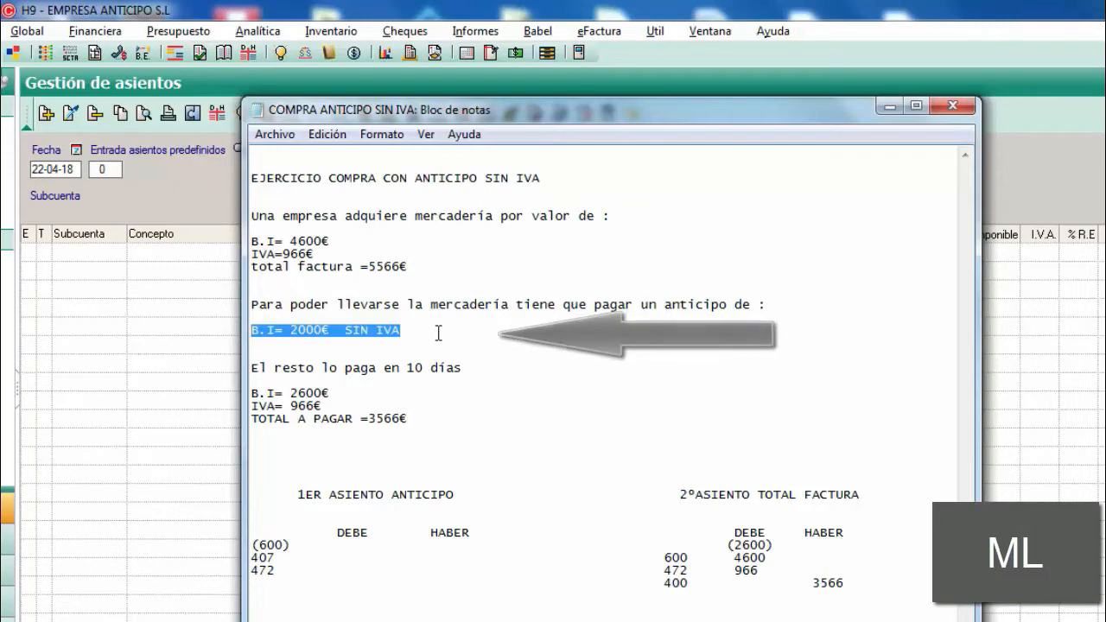
pyautogui.click(425, 381)
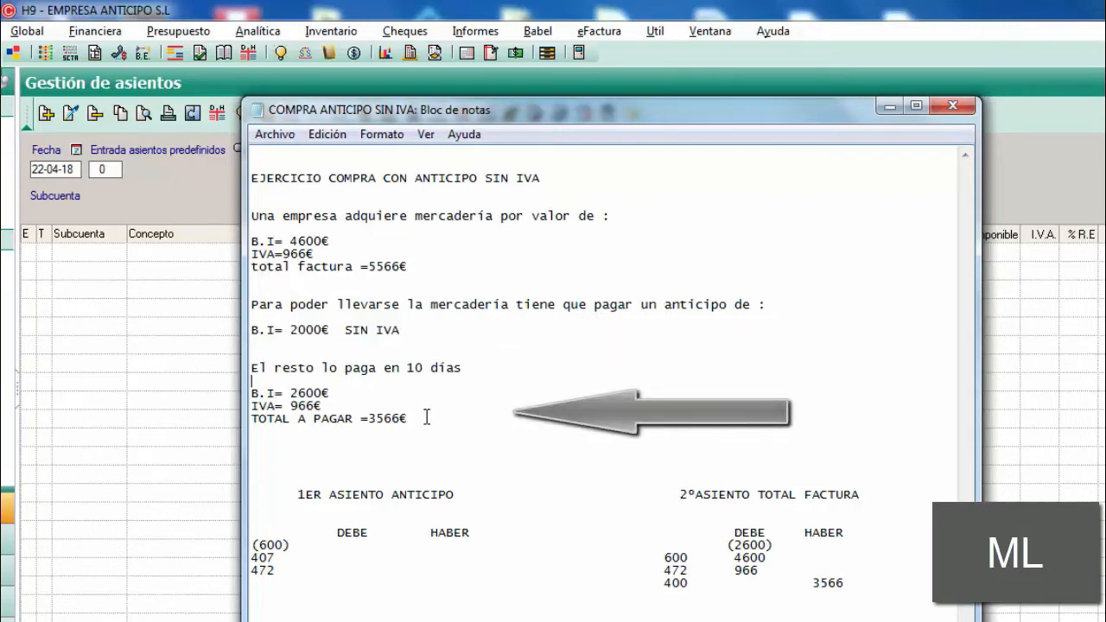
pyautogui.moveTo(426, 417); pyautogui.dragTo(244, 390)
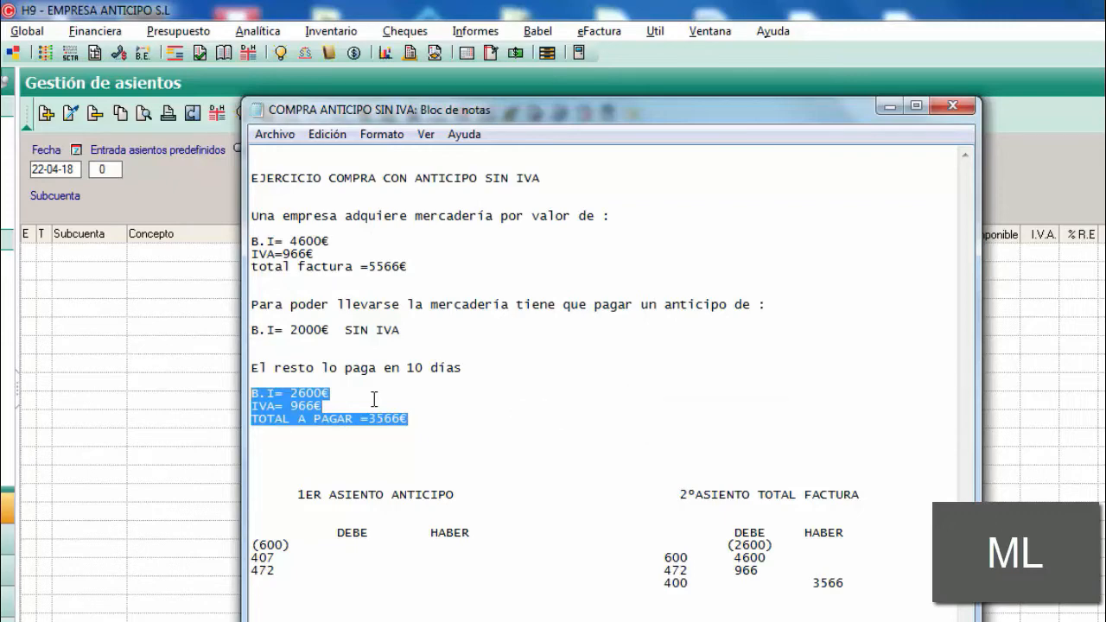
pyautogui.click(424, 421)
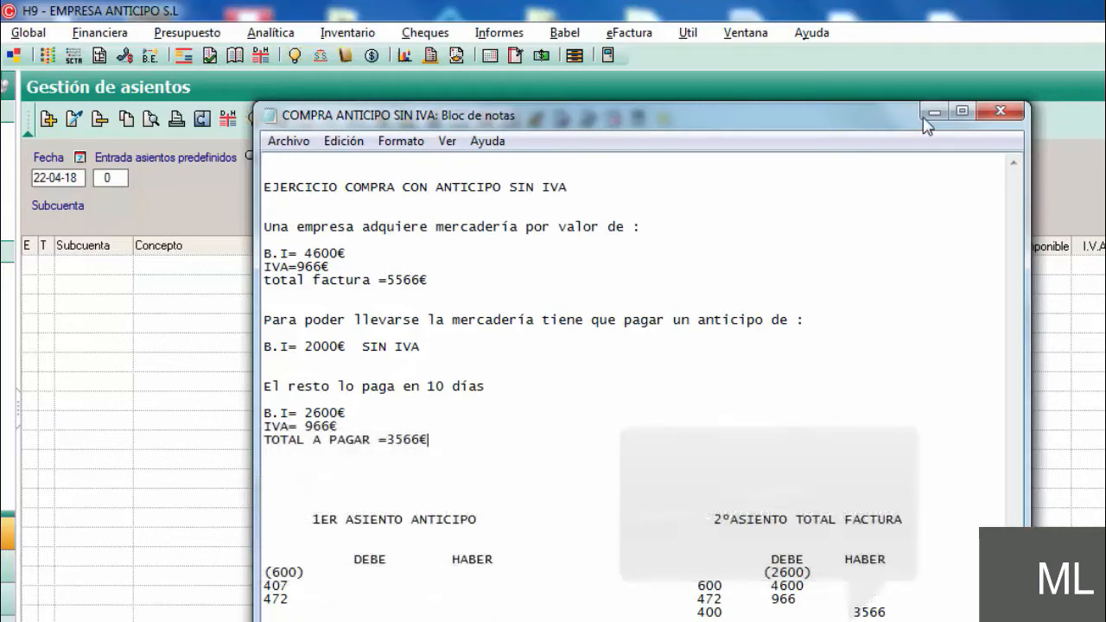
pyautogui.click(935, 110)
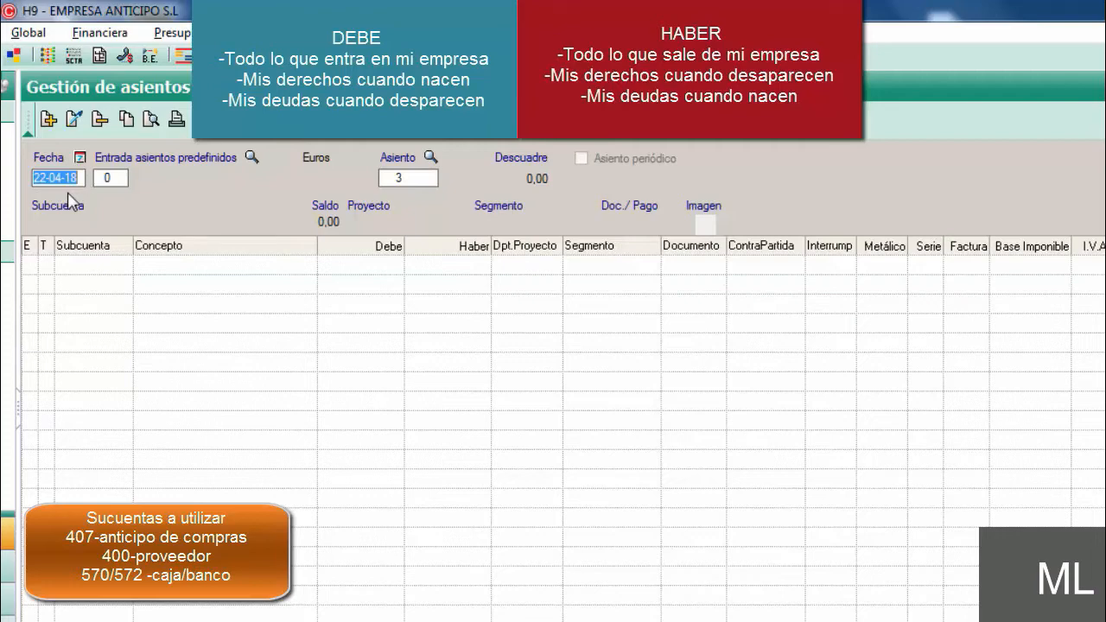
# Start a journal entry dated 22-04-18 and assign subaccount 4070001, ANTICIPO a proveedores, to its first line.
pyautogui.press('Return')
pyautogui.press('Return')
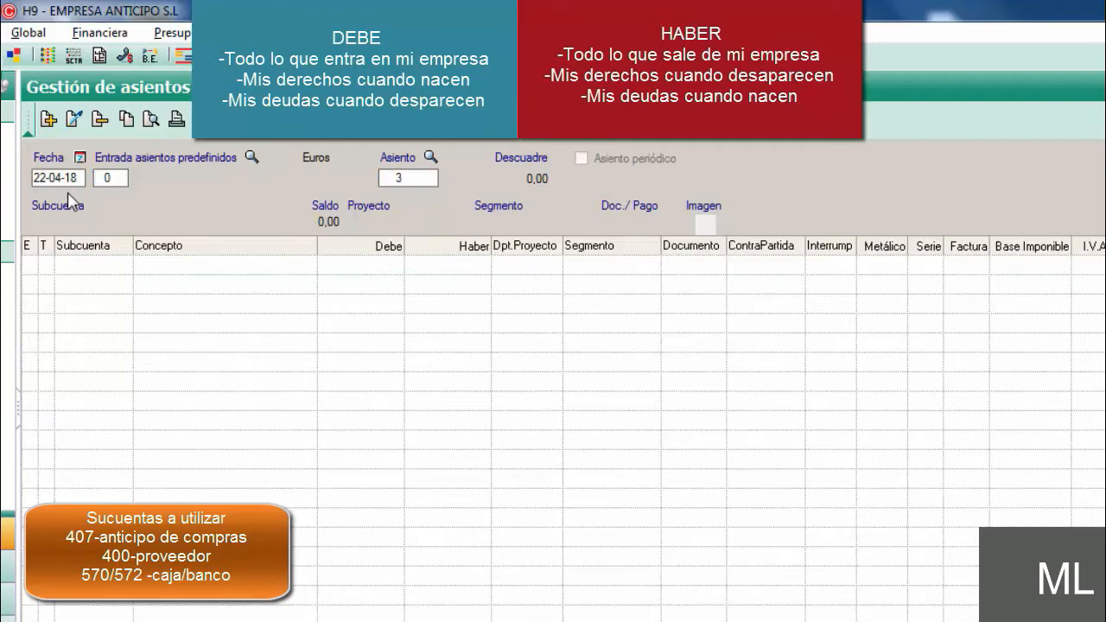
pyautogui.click(50, 121)
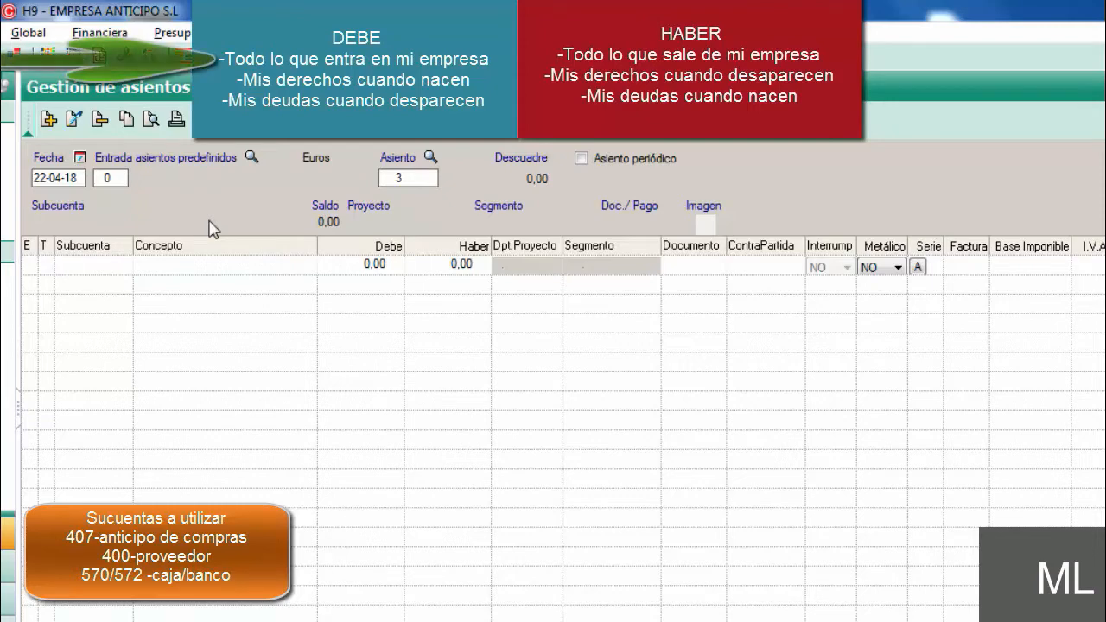
pyautogui.write('407')
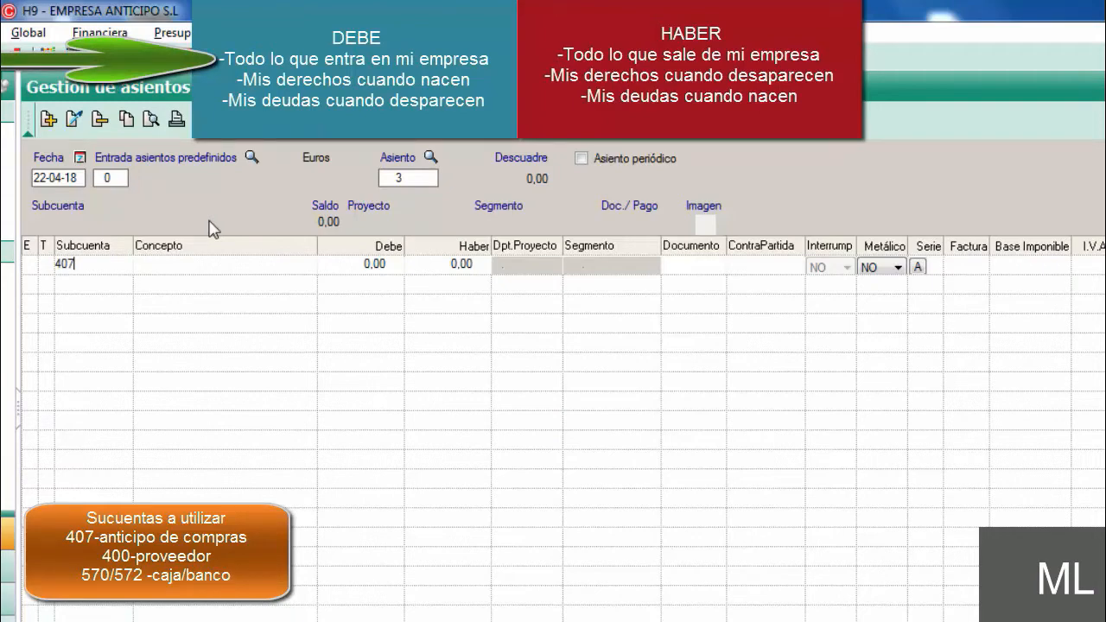
pyautogui.press('Return')
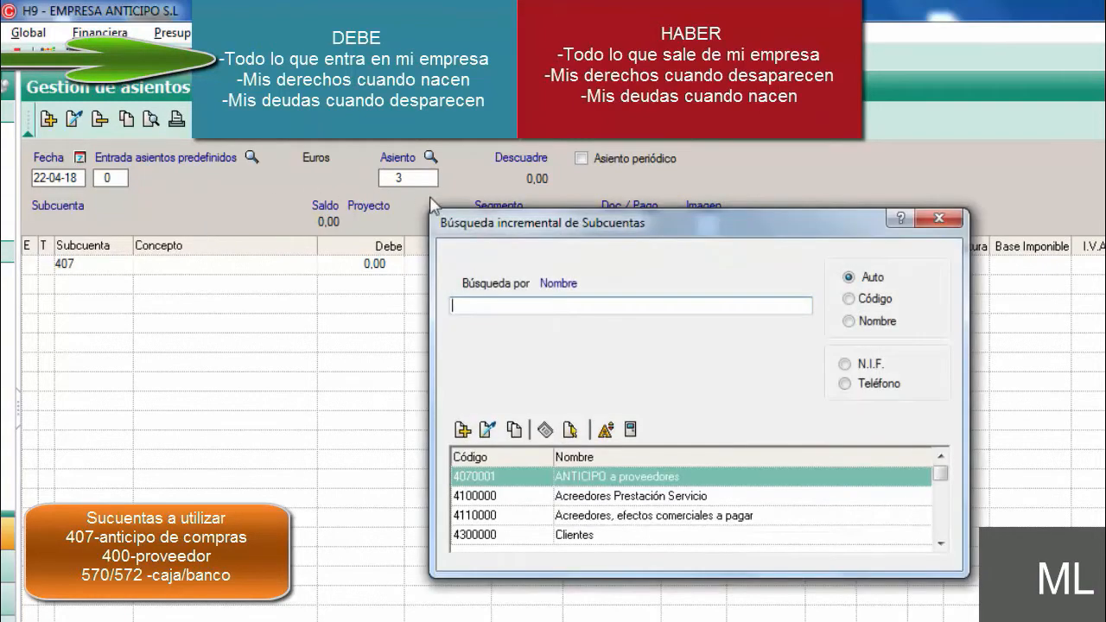
pyautogui.moveTo(542, 223); pyautogui.dragTo(359, 170)
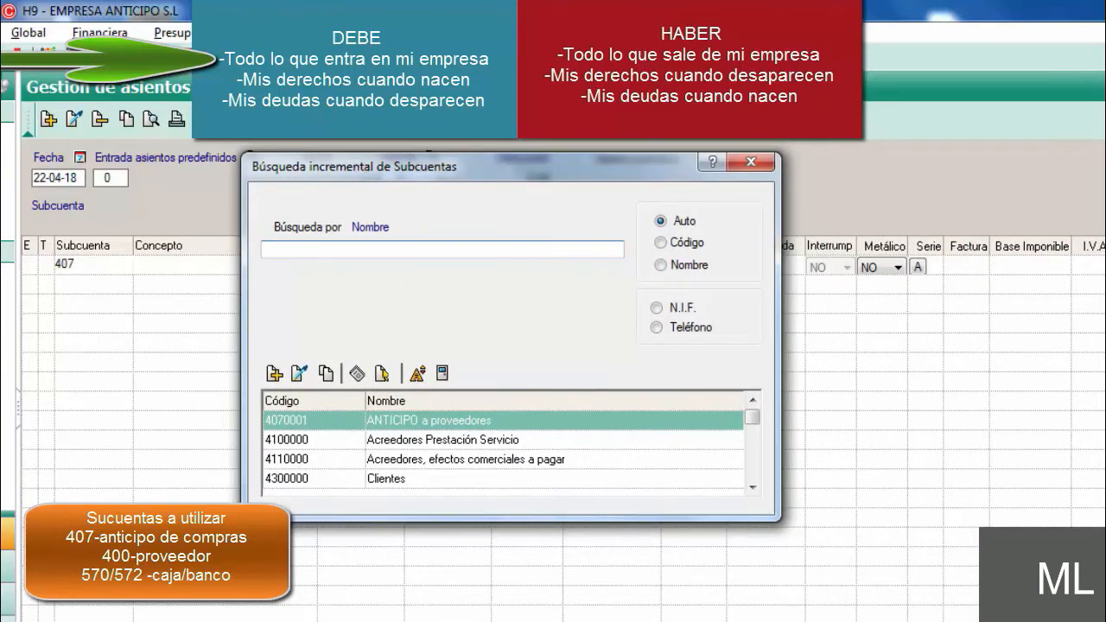
pyautogui.click(448, 621)
pyautogui.click(308, 421)
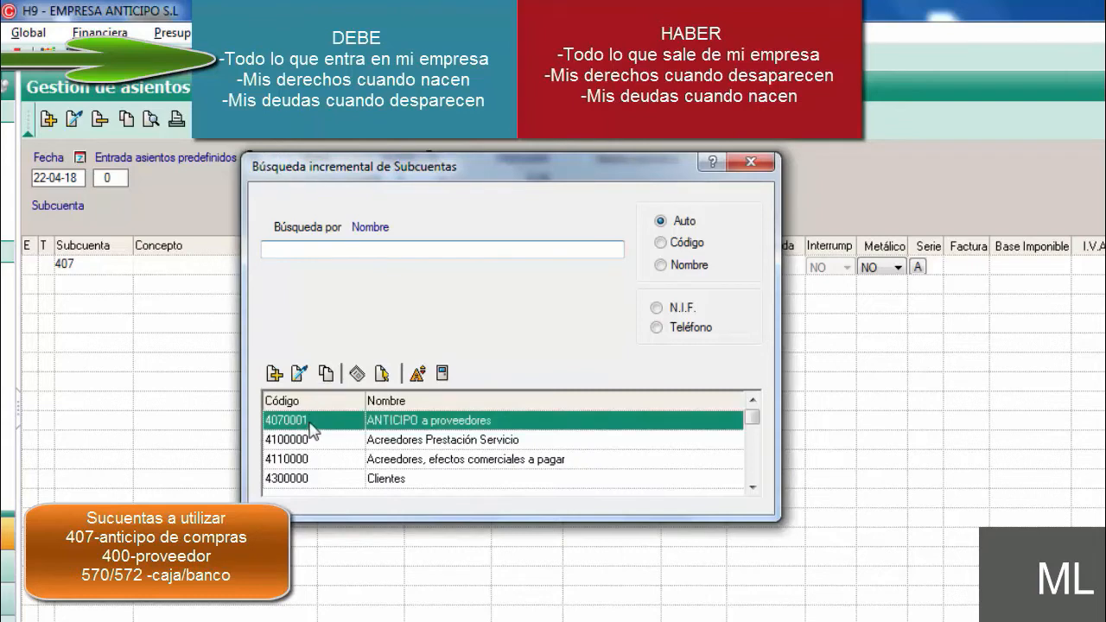
pyautogui.click(307, 440)
pyautogui.click(307, 459)
pyautogui.click(307, 478)
pyautogui.click(306, 439)
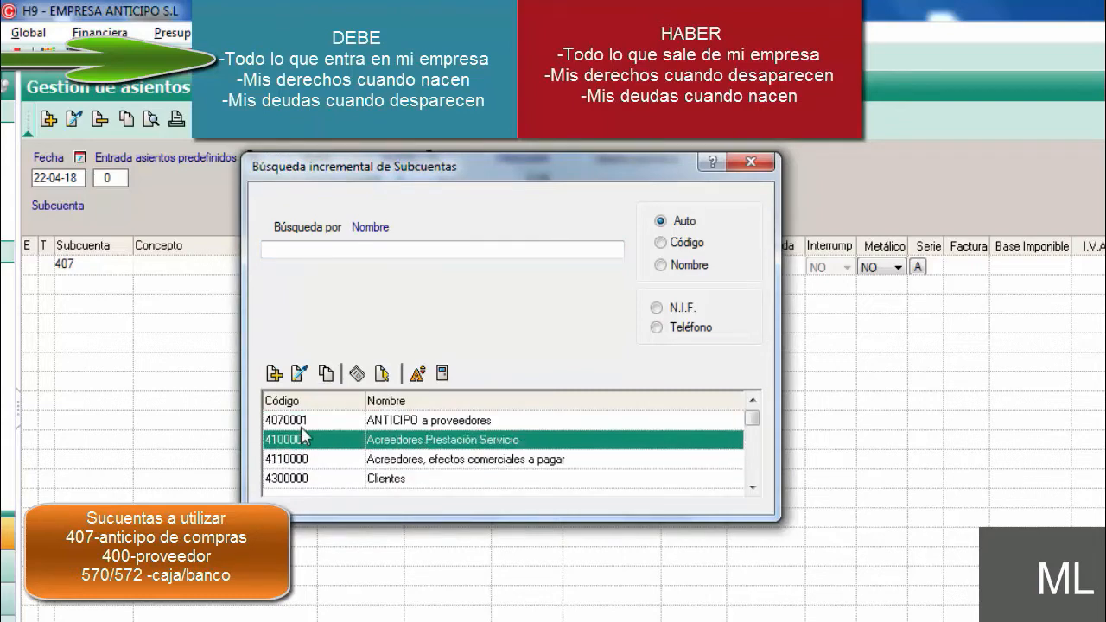
pyautogui.click(304, 422)
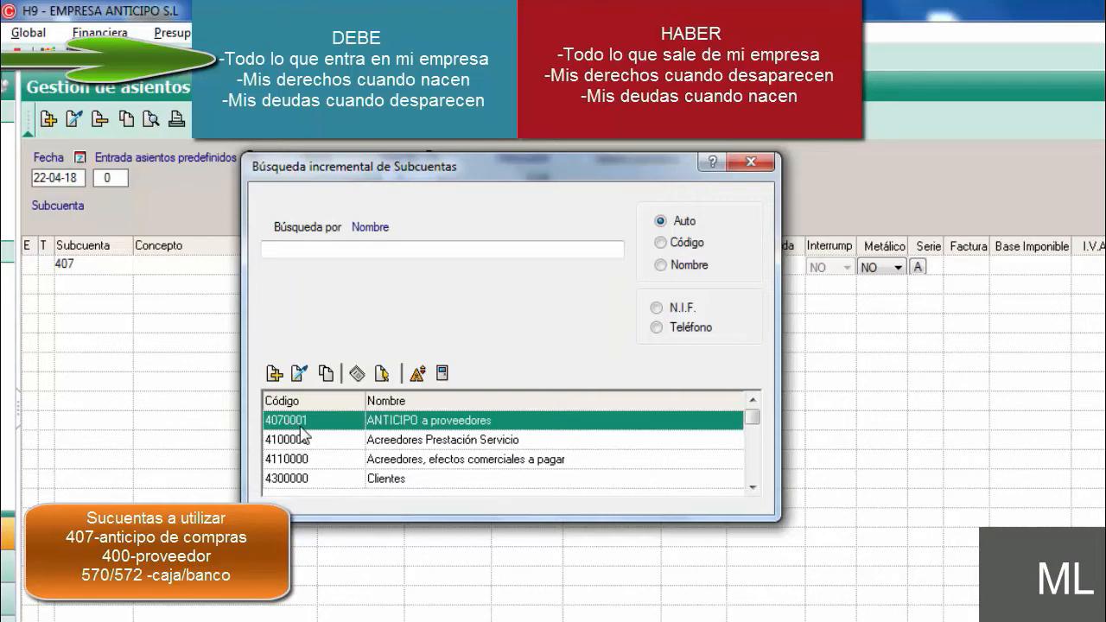
pyautogui.doubleClick(421, 427)
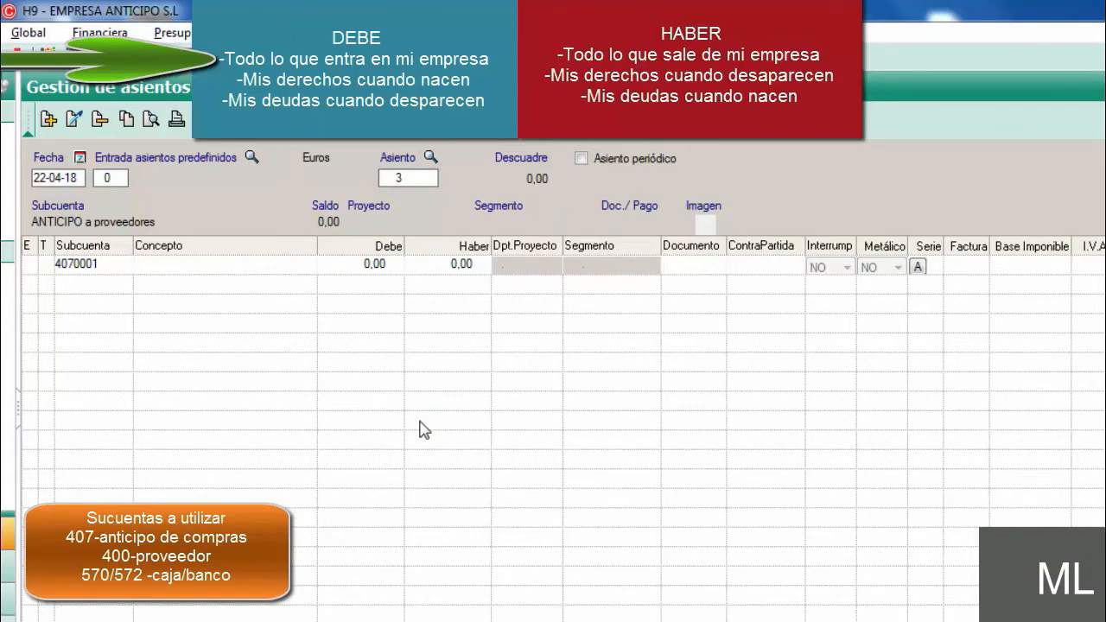
# Complete the first line with the concept "pago anticipo fctra 4123" and a debit of 2000, then record it.
pyautogui.write('pago anticipo fc')
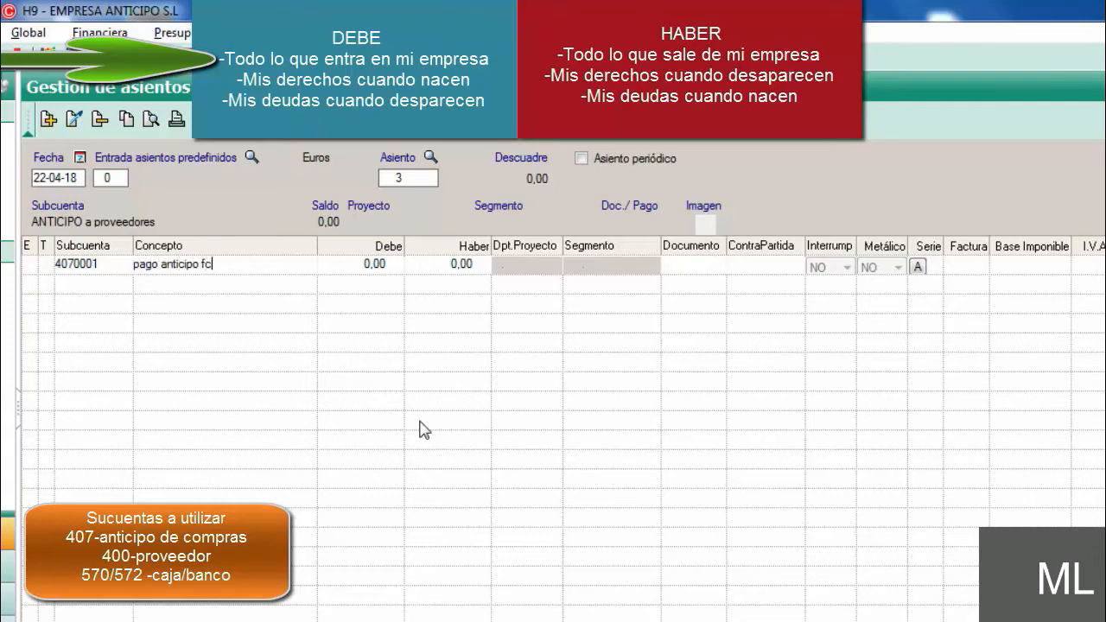
pyautogui.write('tra 4123')
pyautogui.click(442, 621)
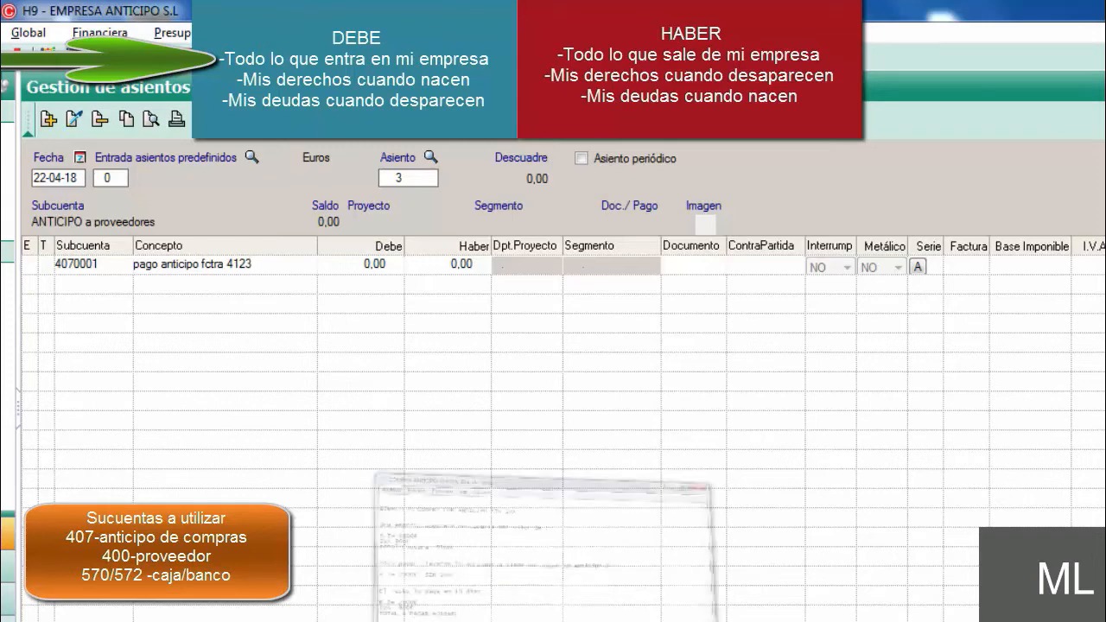
pyautogui.moveTo(434, 357); pyautogui.dragTo(264, 355)
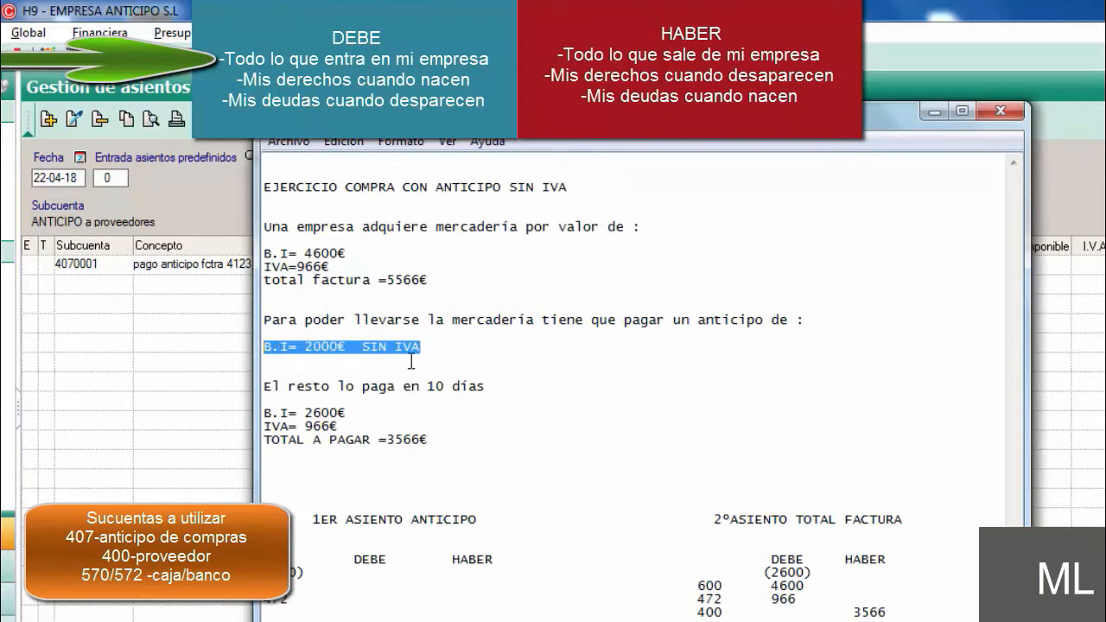
pyautogui.click(931, 116)
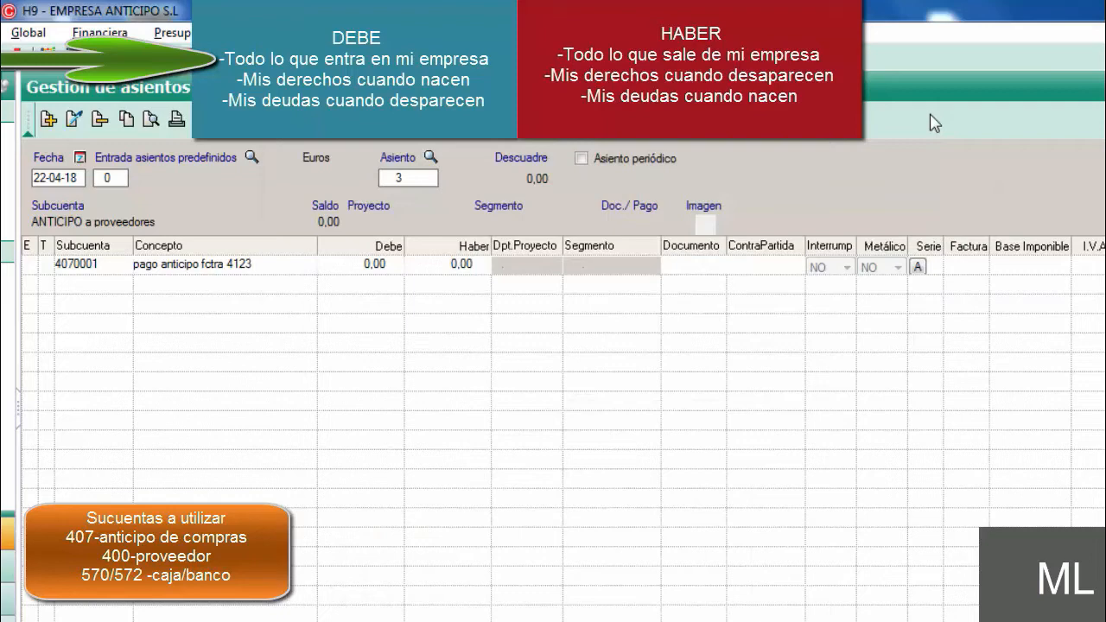
pyautogui.press('Tab')
pyautogui.write('2000')
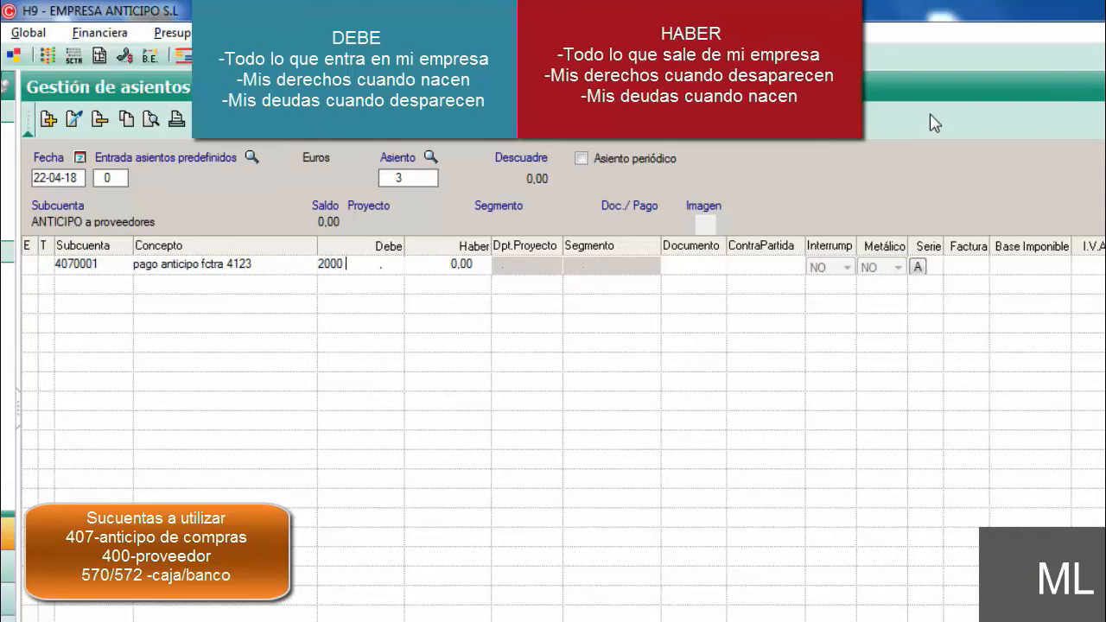
pyautogui.press('Return')
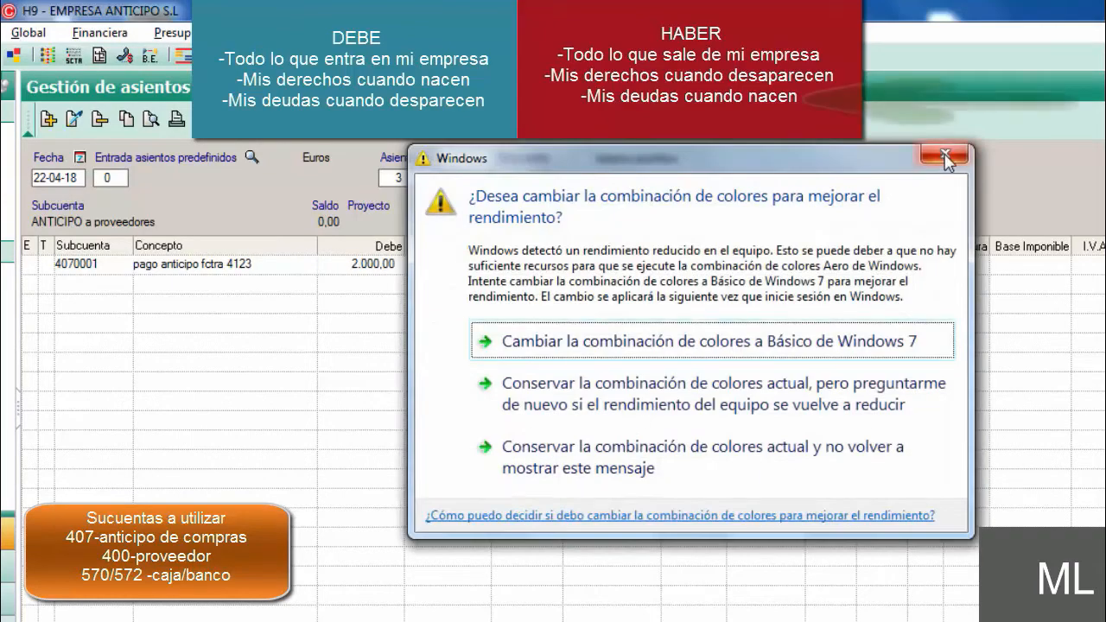
pyautogui.click(946, 154)
pyautogui.press('Return')
pyautogui.press('Return')
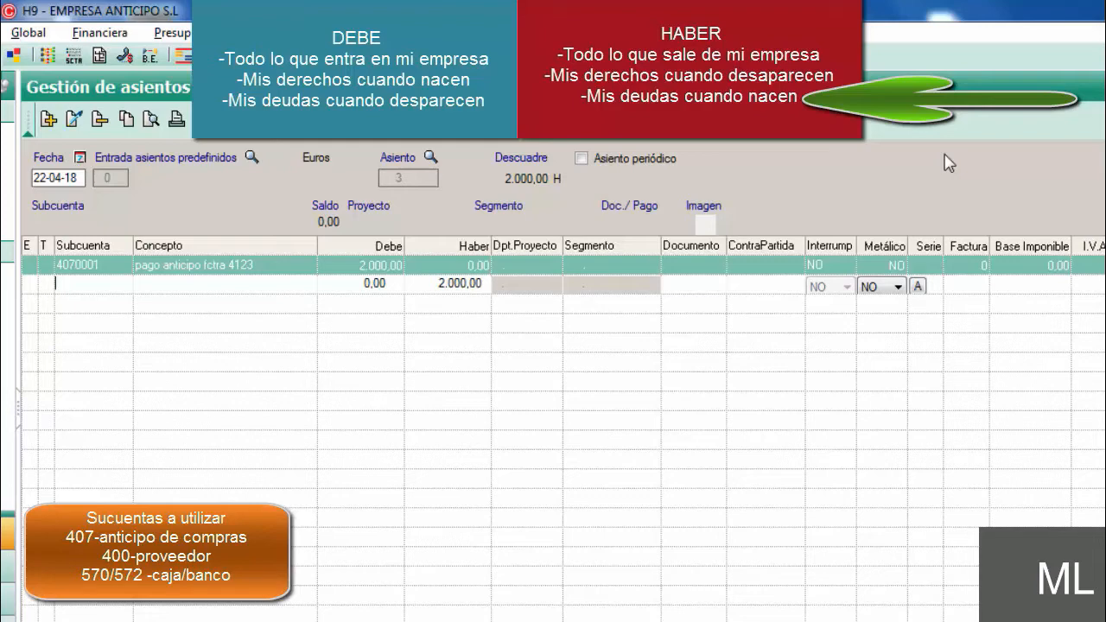
# Look up subaccounts from 400 and assign 4000000, Proveedores, to the second line of the entry.
pyautogui.write('400')
pyautogui.press('Return')
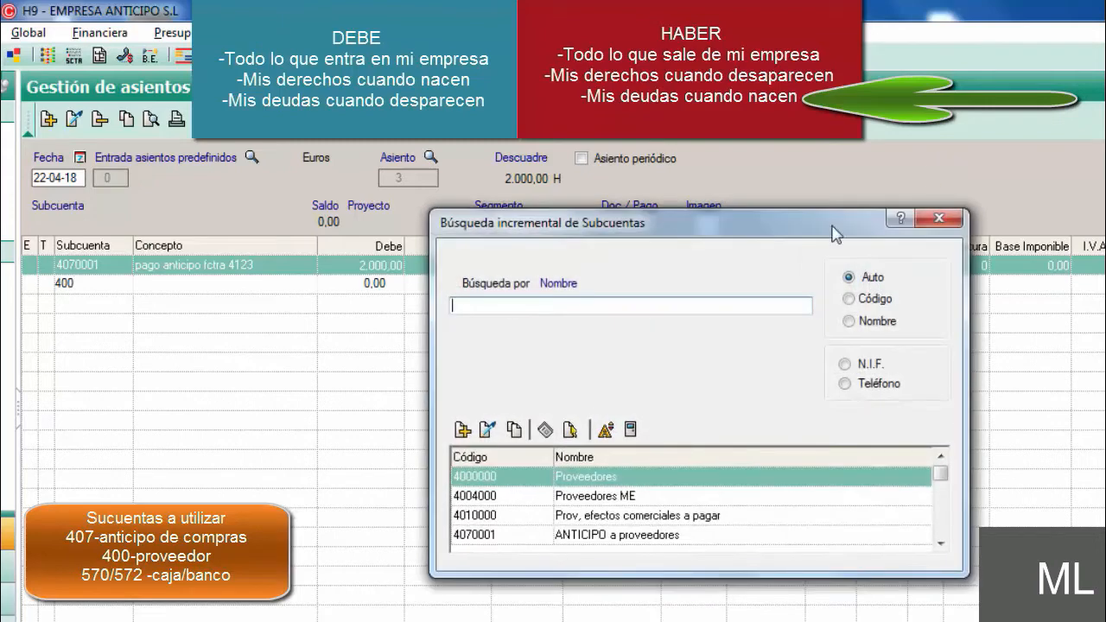
pyautogui.moveTo(712, 226); pyautogui.dragTo(539, 126)
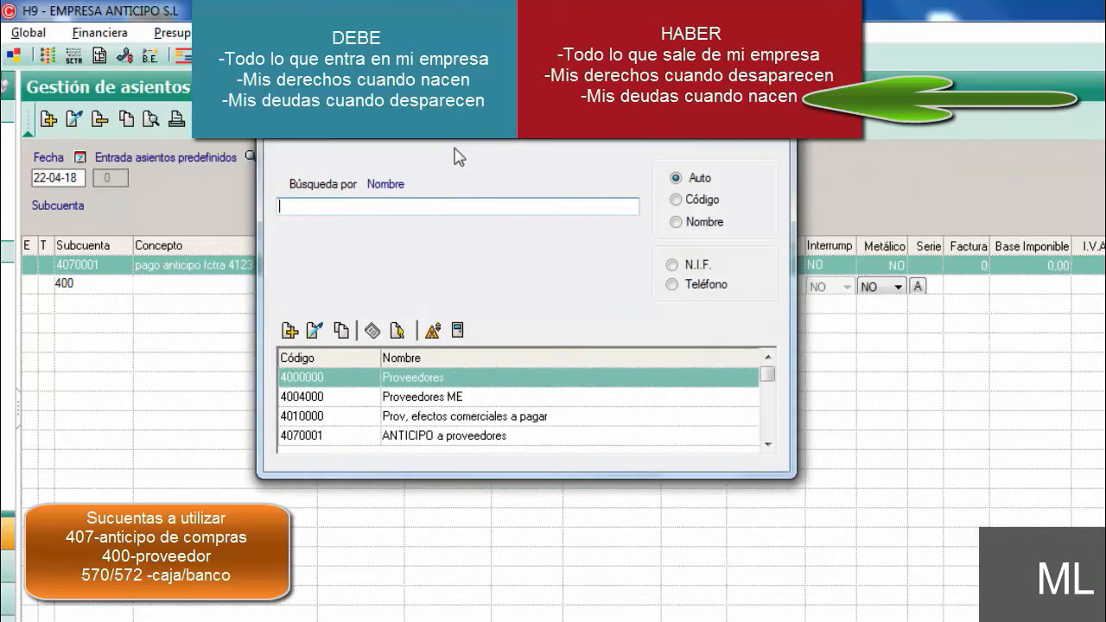
pyautogui.click(423, 378)
pyautogui.click(424, 396)
pyautogui.click(423, 435)
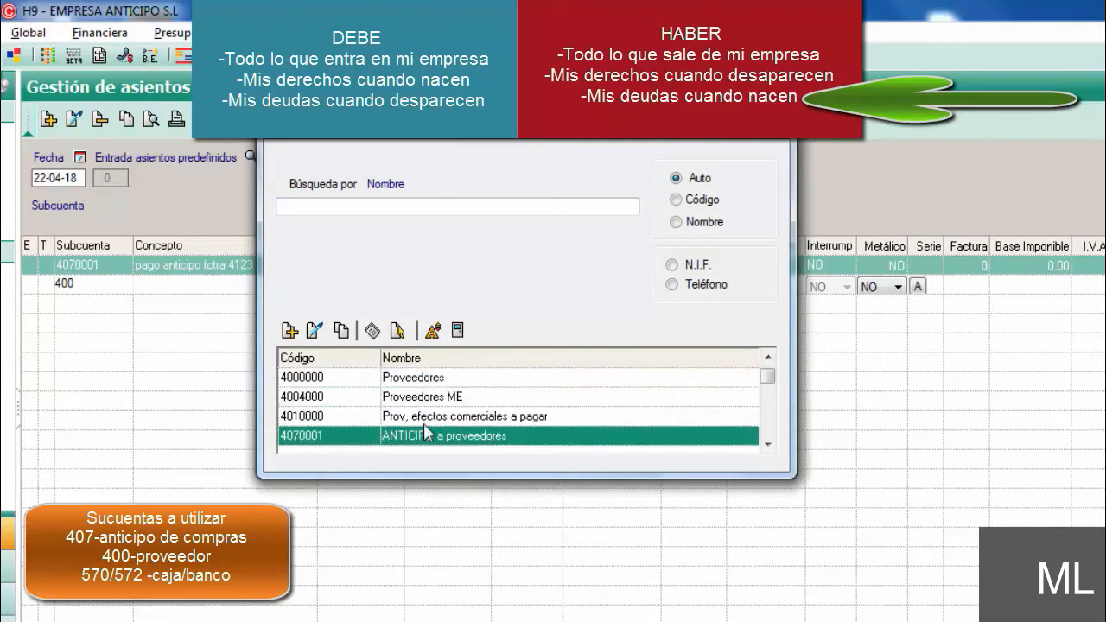
pyautogui.click(424, 417)
pyautogui.click(422, 397)
pyautogui.click(421, 379)
pyautogui.click(422, 397)
pyautogui.click(424, 417)
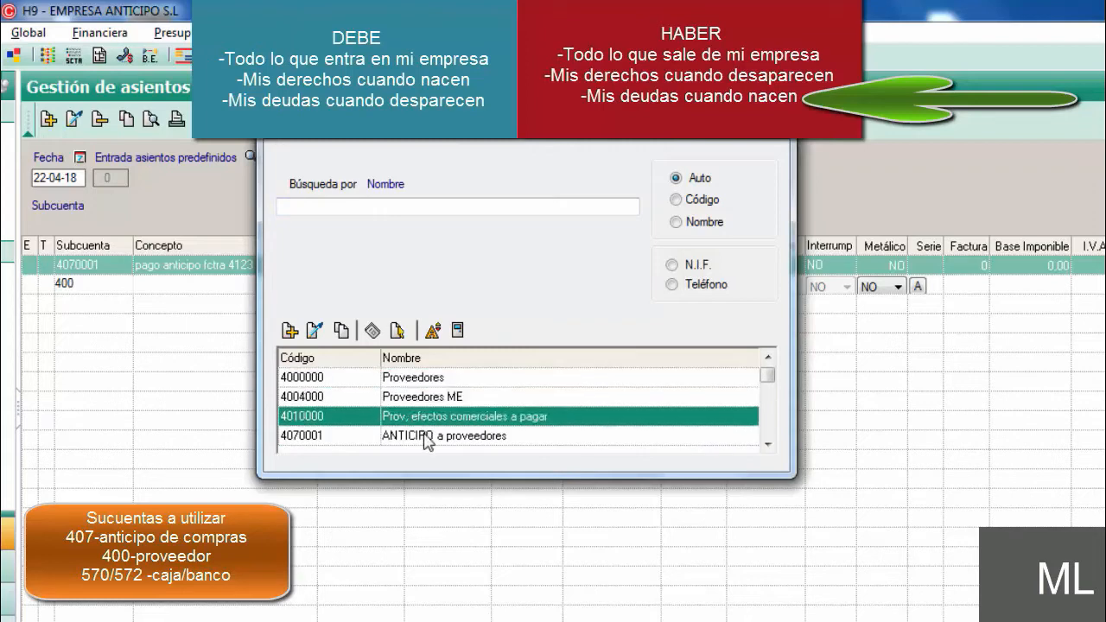
pyautogui.click(425, 437)
pyautogui.click(424, 416)
pyautogui.click(423, 397)
pyautogui.click(423, 378)
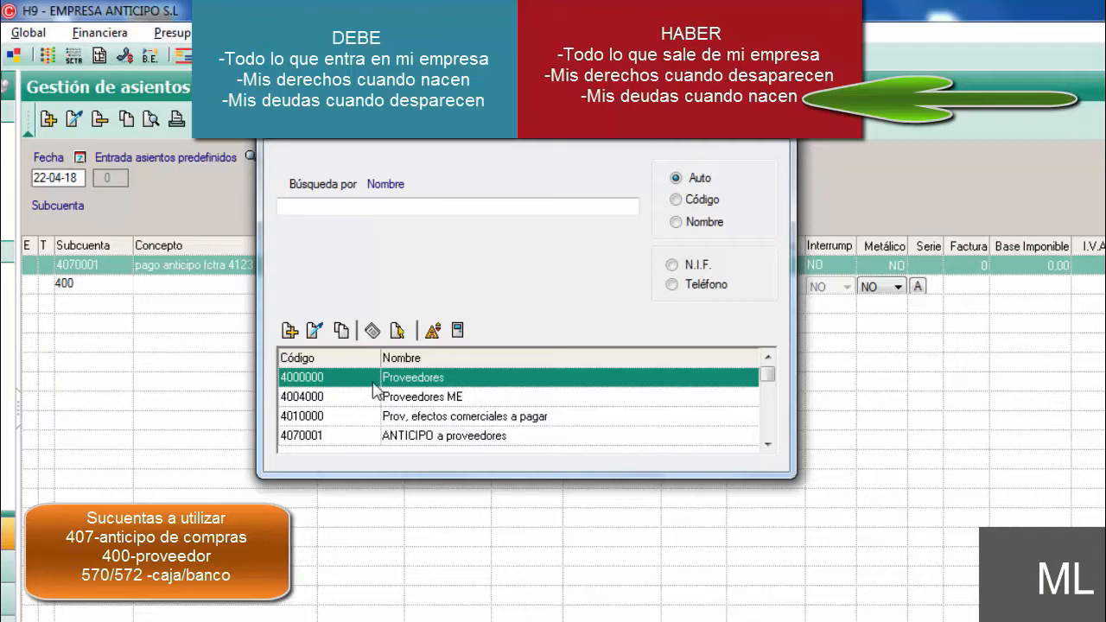
pyautogui.doubleClick(431, 384)
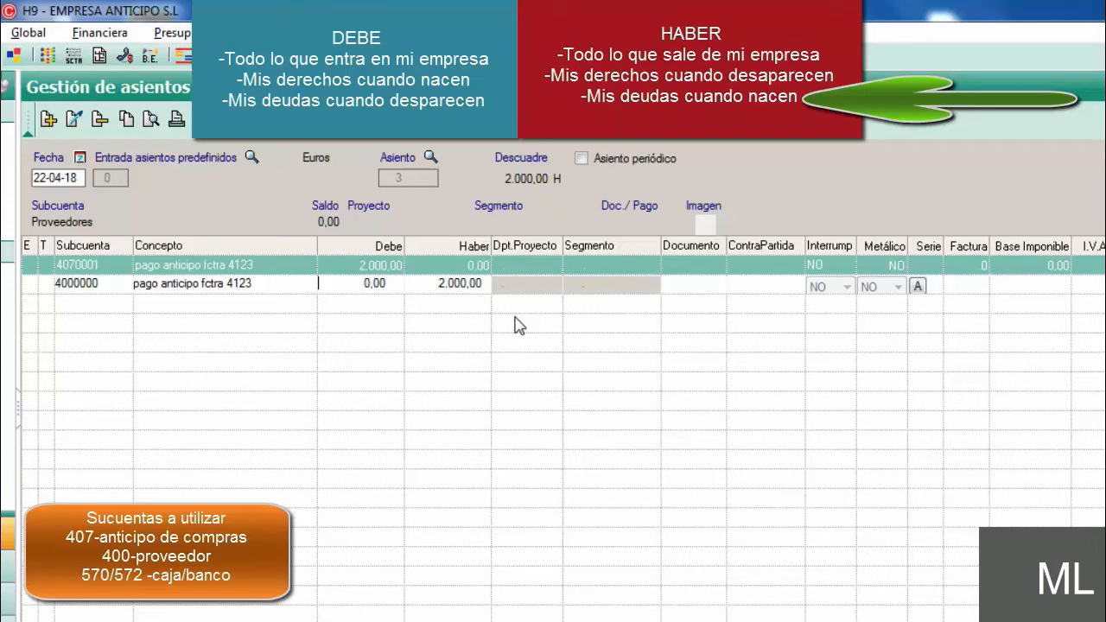
# Record the second line with the concept "pago anticipo fctra 4123" and a credit of 2.000,00.
pyautogui.press('Return')
pyautogui.press('Return')
pyautogui.press('Return')
pyautogui.press('Return')
pyautogui.press('Return')
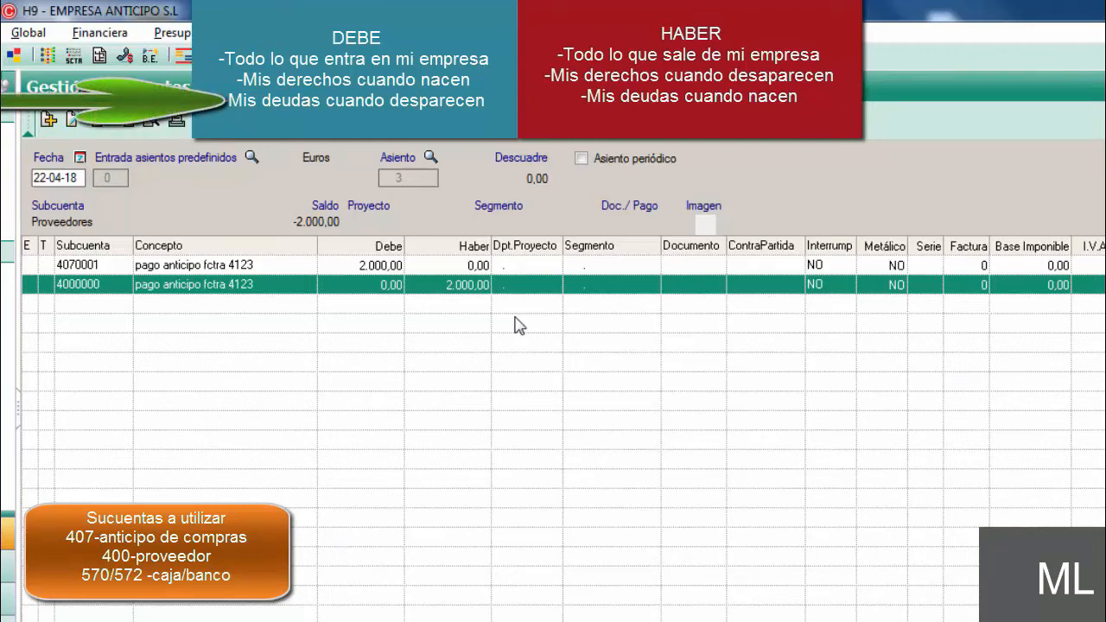
# Add a third line to the entry and assign subaccount 4000000, Proveedores, to it.
pyautogui.click(102, 314)
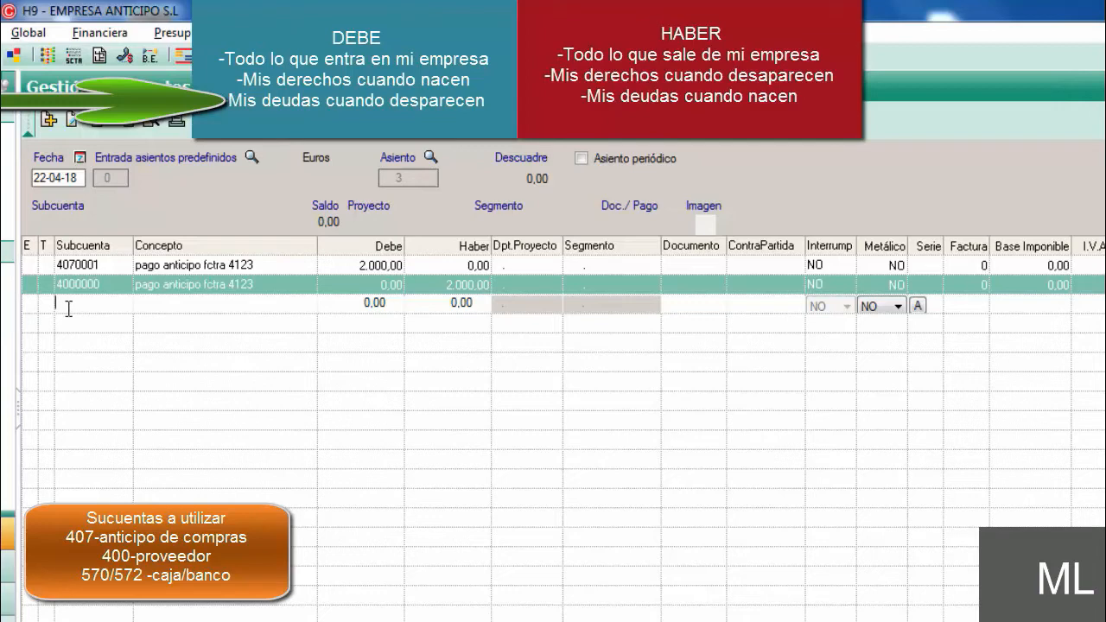
pyautogui.write('400')
pyautogui.press('F2')
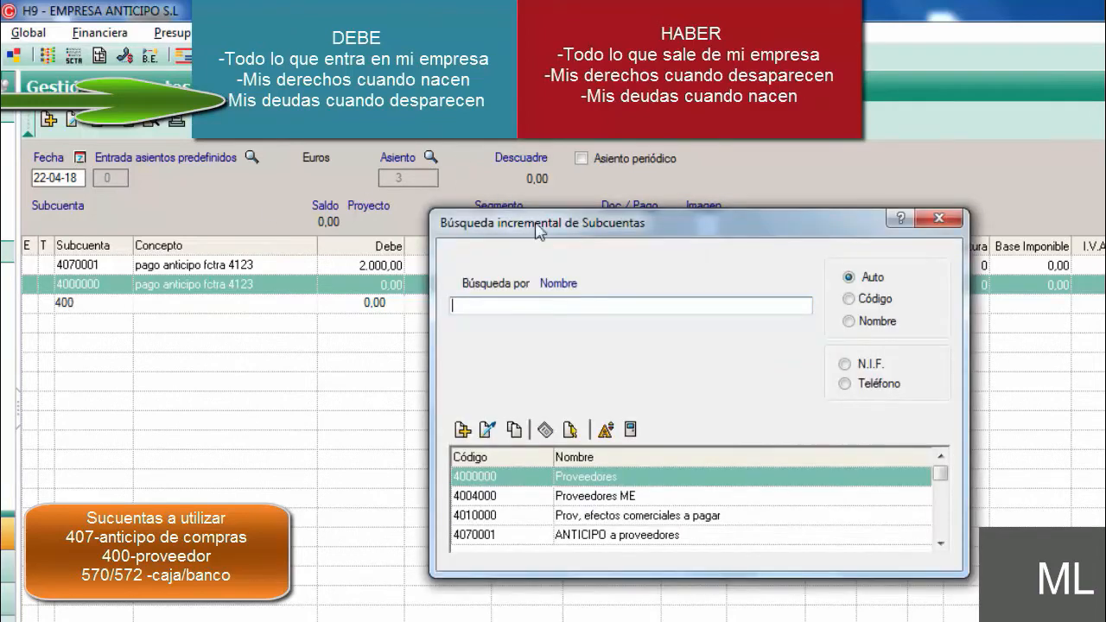
pyautogui.moveTo(566, 232); pyautogui.dragTo(320, 149)
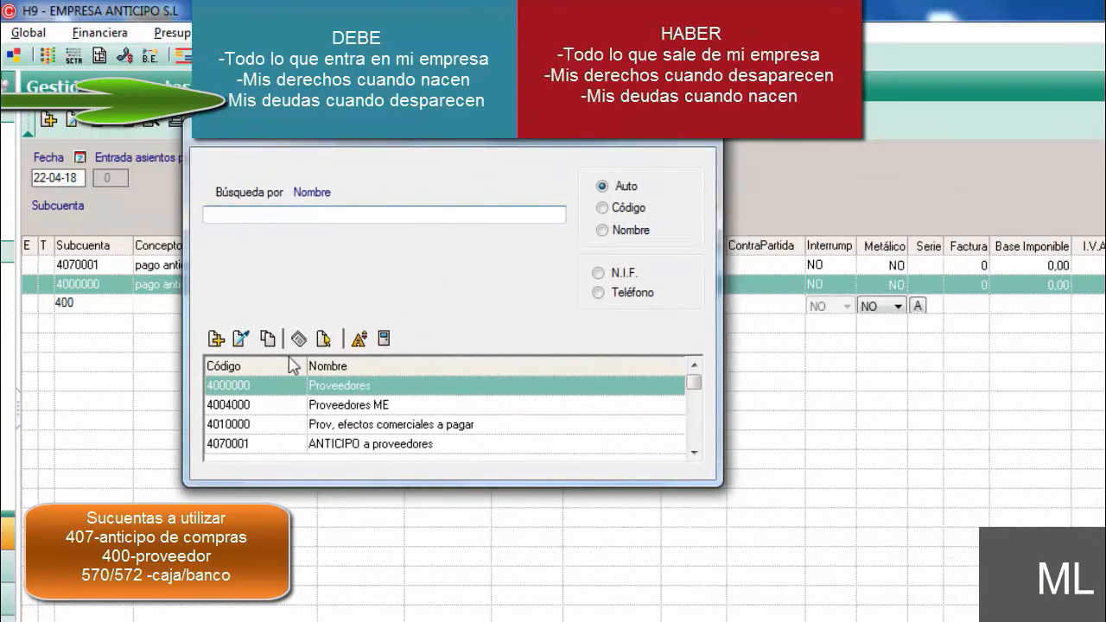
pyautogui.click(361, 406)
pyautogui.click(360, 426)
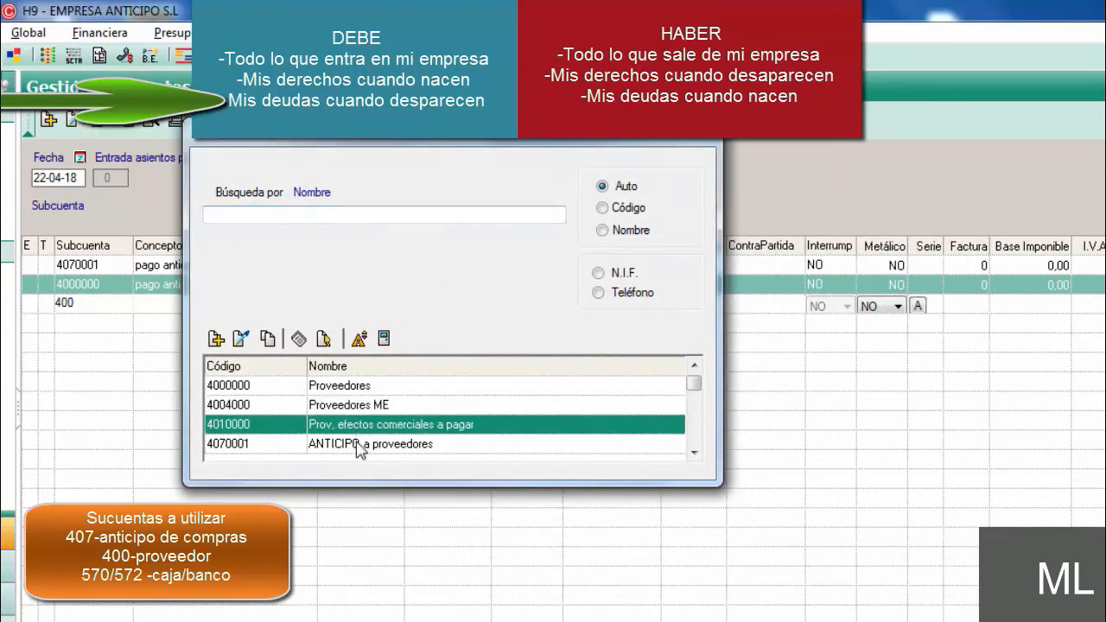
pyautogui.click(360, 406)
pyautogui.click(285, 391)
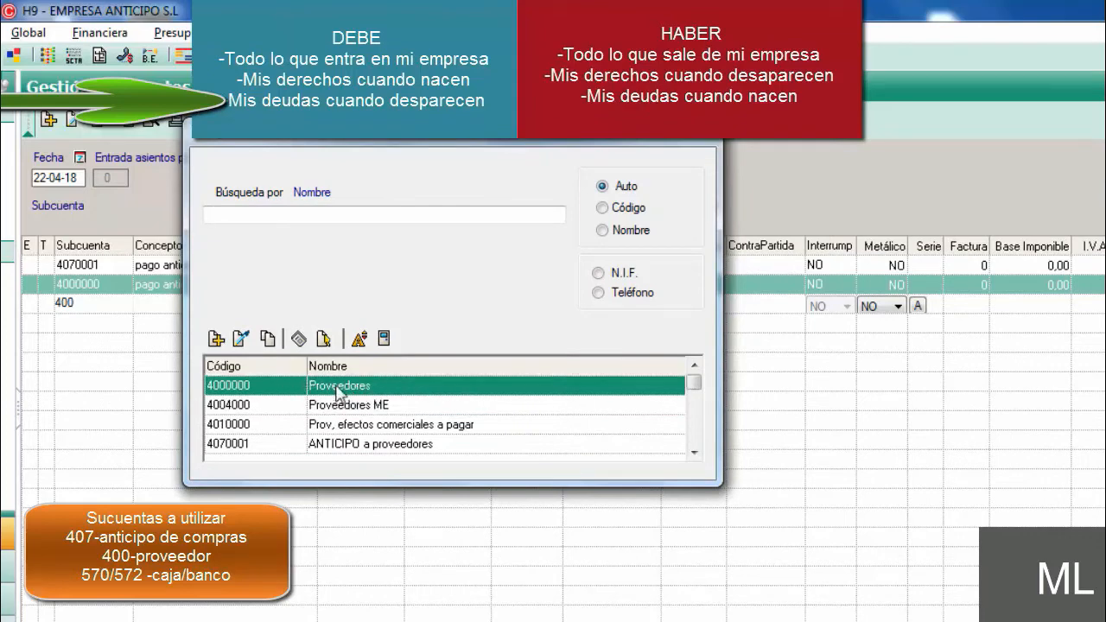
pyautogui.doubleClick(368, 389)
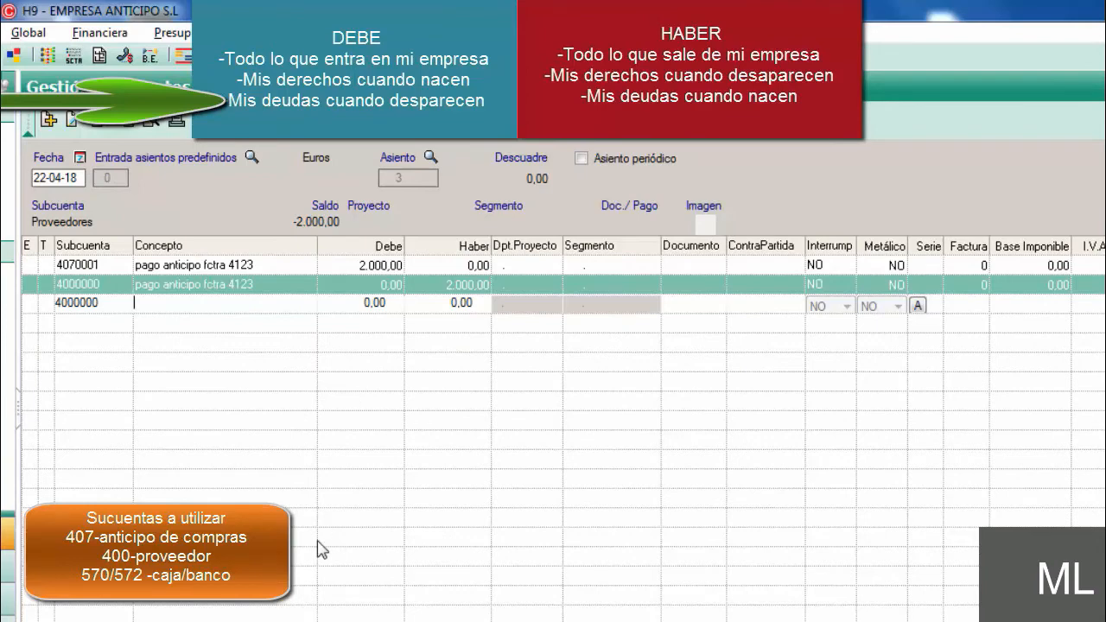
# Complete the third line with the concept "pago anticipo fctra 4123" and a debit of 2000, and record it.
pyautogui.press('Return')
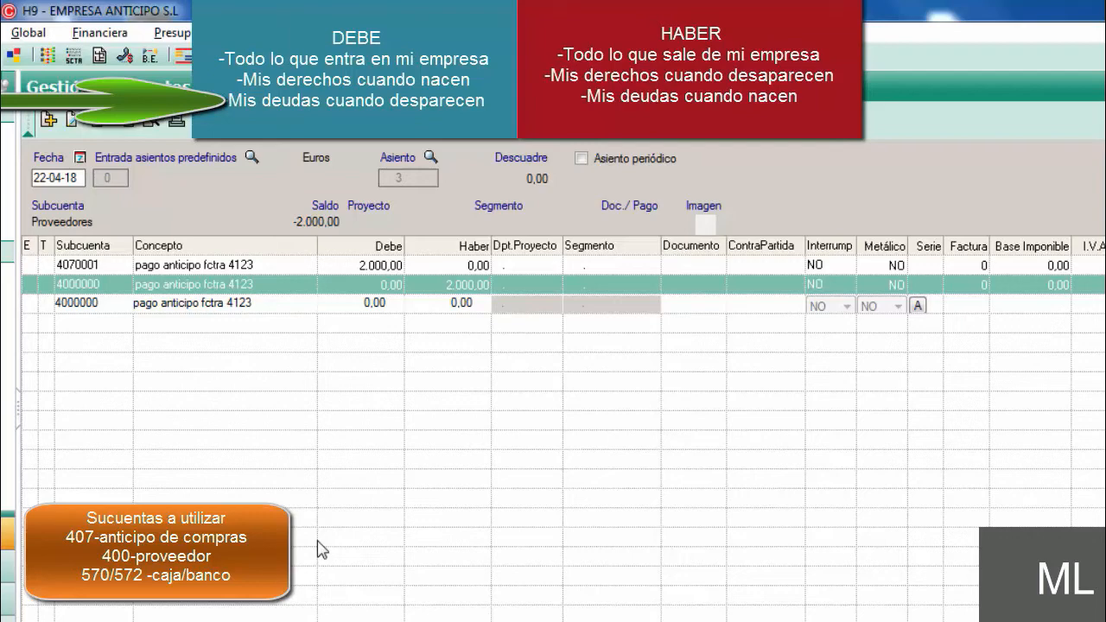
pyautogui.write('2000')
pyautogui.press('Return')
pyautogui.press('Return')
pyautogui.press('Return')
pyautogui.press('Return')
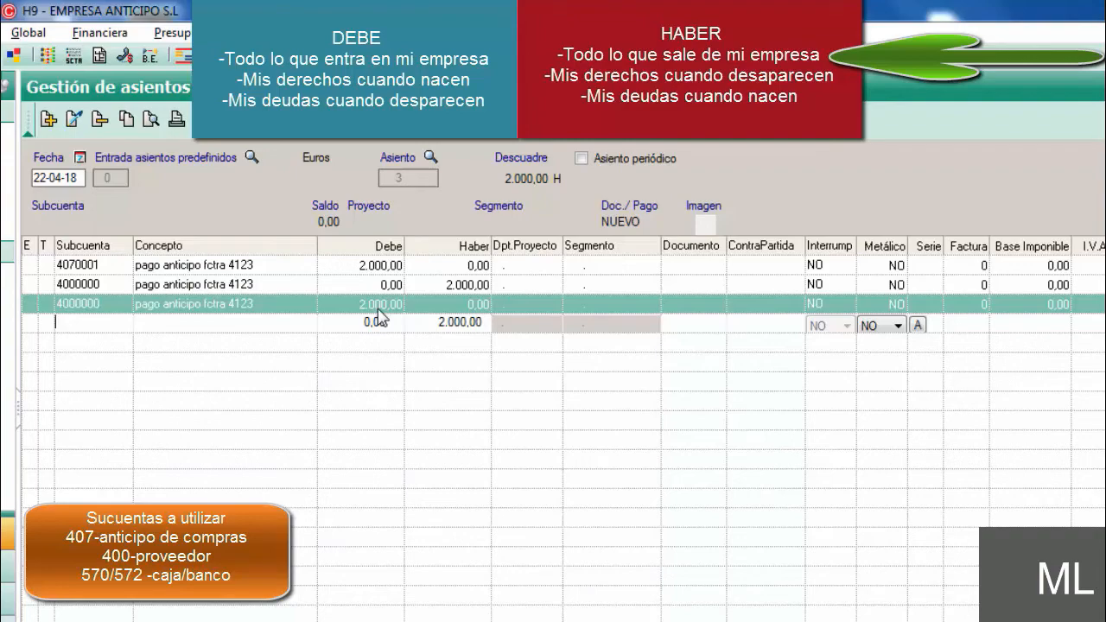
# Look up subaccounts from 572 and assign 5720005, BANCO BBVA, to the fourth line.
pyautogui.click(956, 156)
pyautogui.write('572')
pyautogui.press('Return')
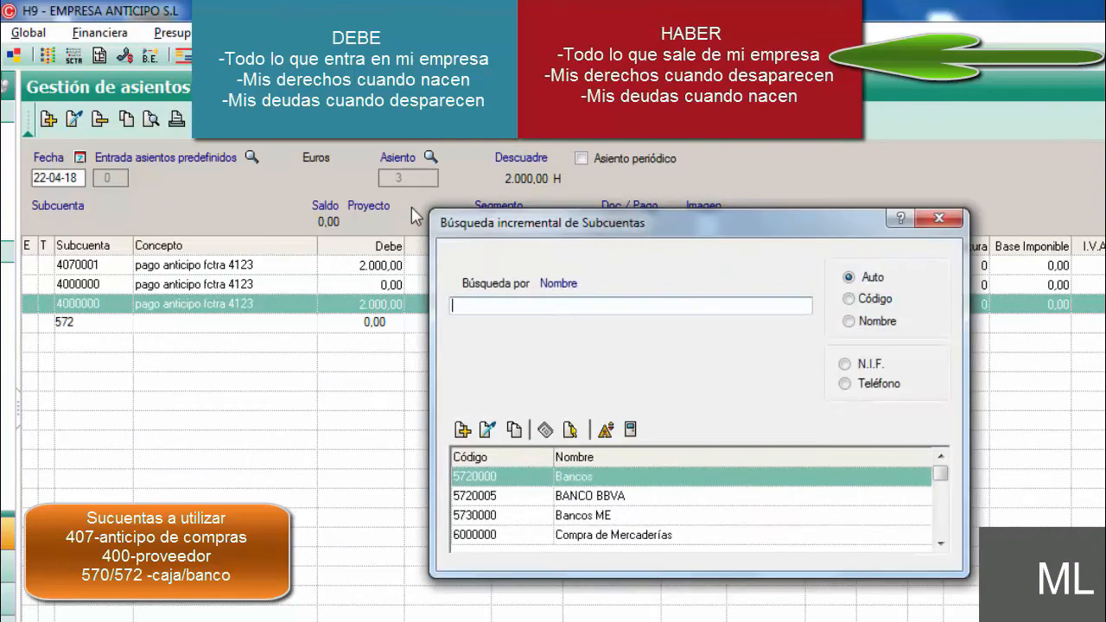
pyautogui.moveTo(707, 226); pyautogui.dragTo(474, 160)
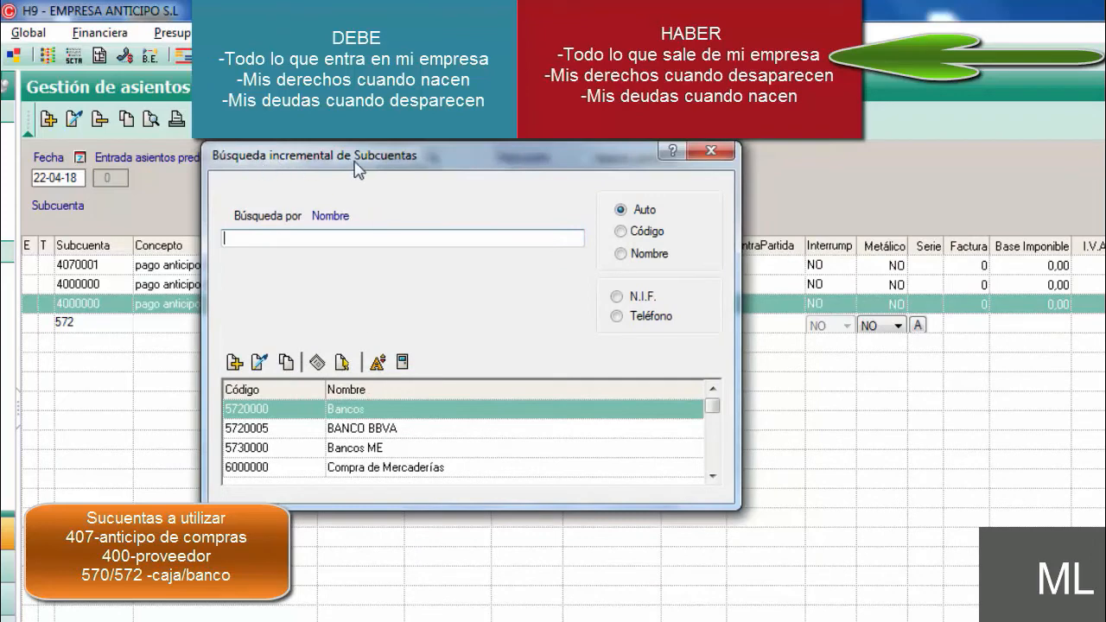
pyautogui.click(357, 425)
pyautogui.click(353, 450)
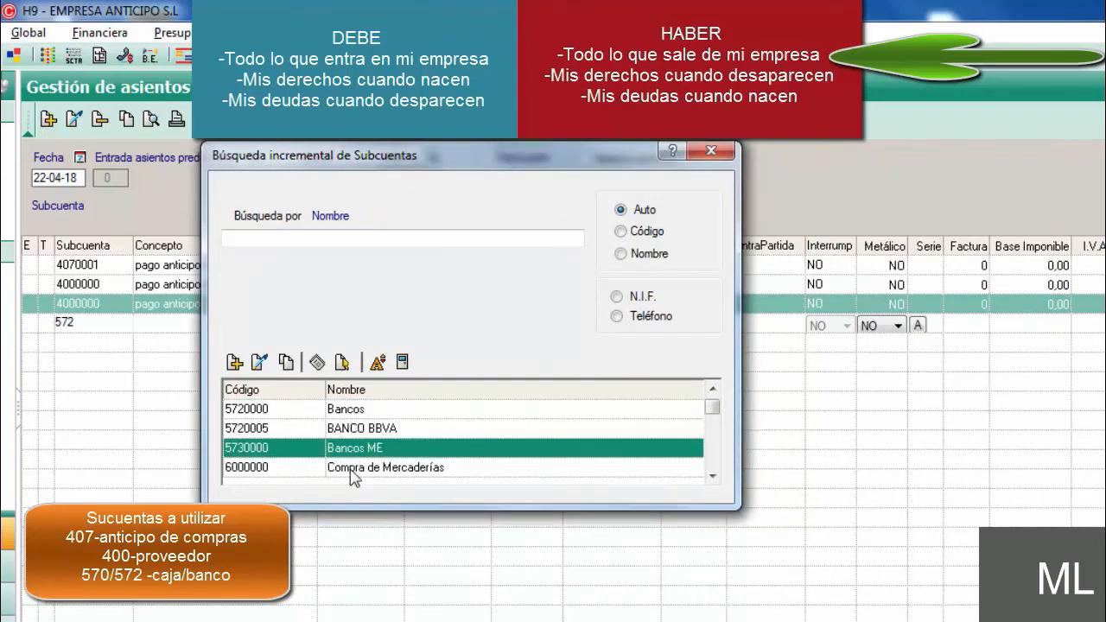
pyautogui.click(351, 470)
pyautogui.click(354, 449)
pyautogui.click(355, 428)
pyautogui.click(354, 409)
pyautogui.click(358, 430)
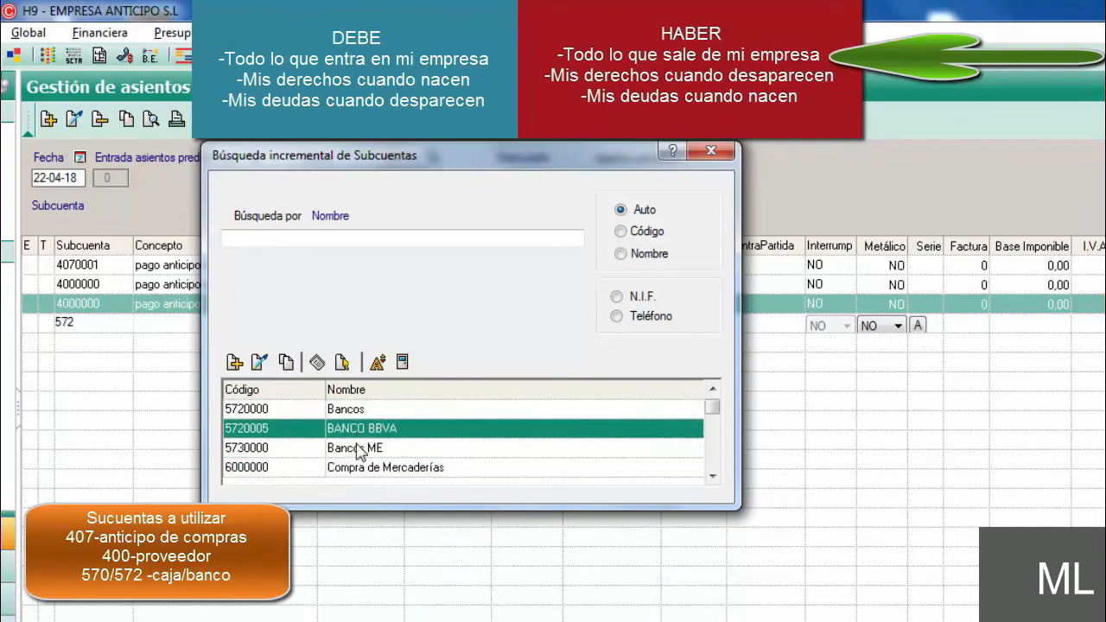
pyautogui.click(363, 467)
pyautogui.click(363, 446)
pyautogui.click(360, 429)
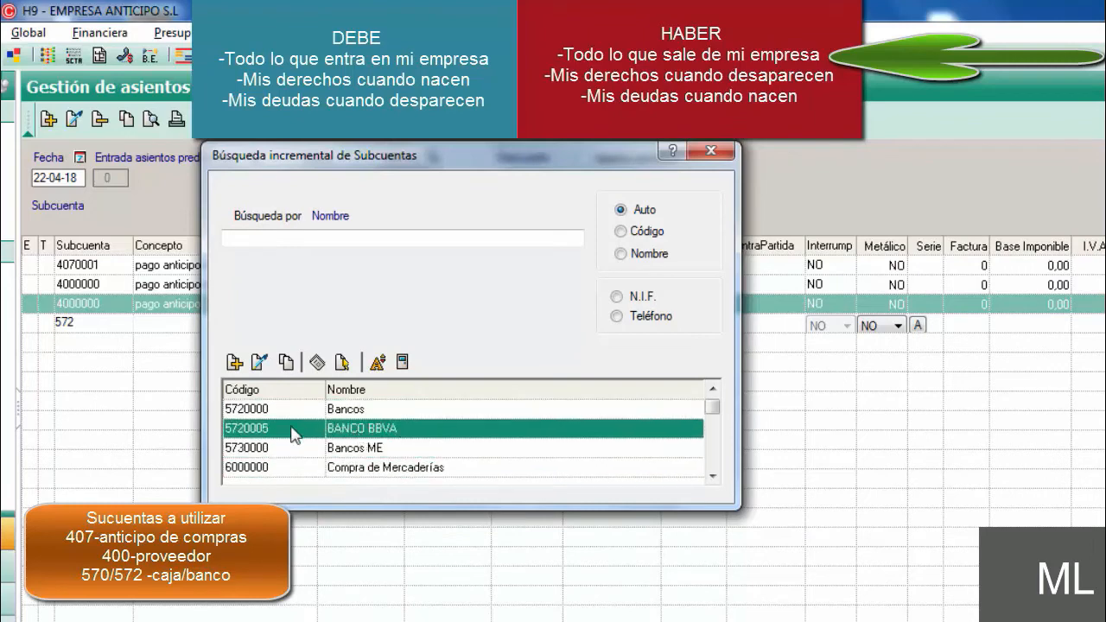
pyautogui.doubleClick(373, 429)
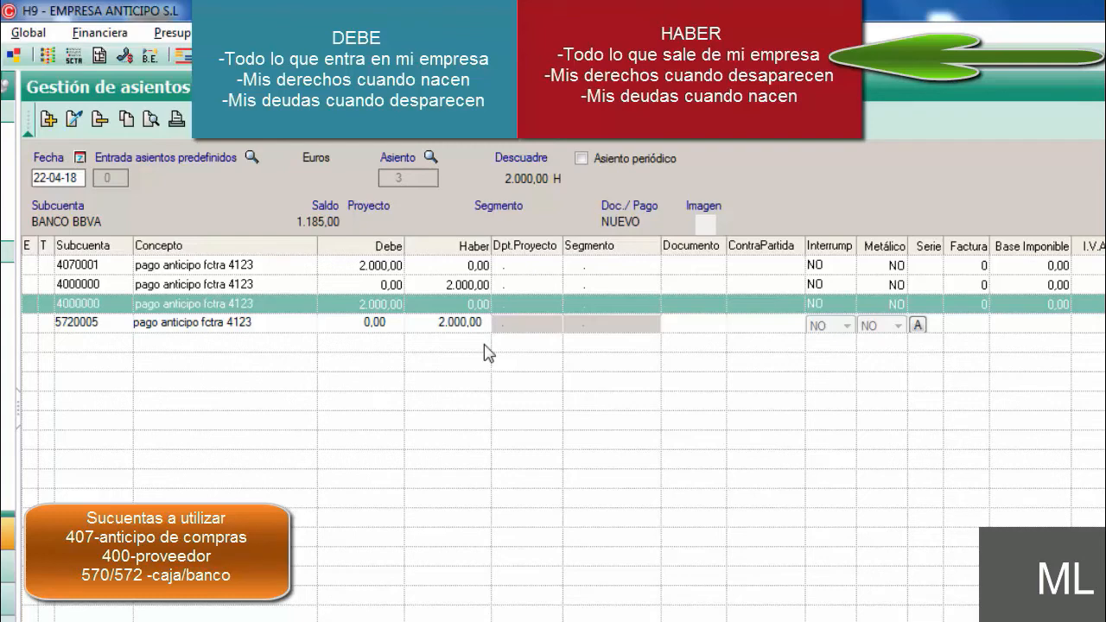
# Record the bank line with a credit of 2.000,00 and dismiss the Windows colour-scheme notice.
pyautogui.press('Return')
pyautogui.press('Return')
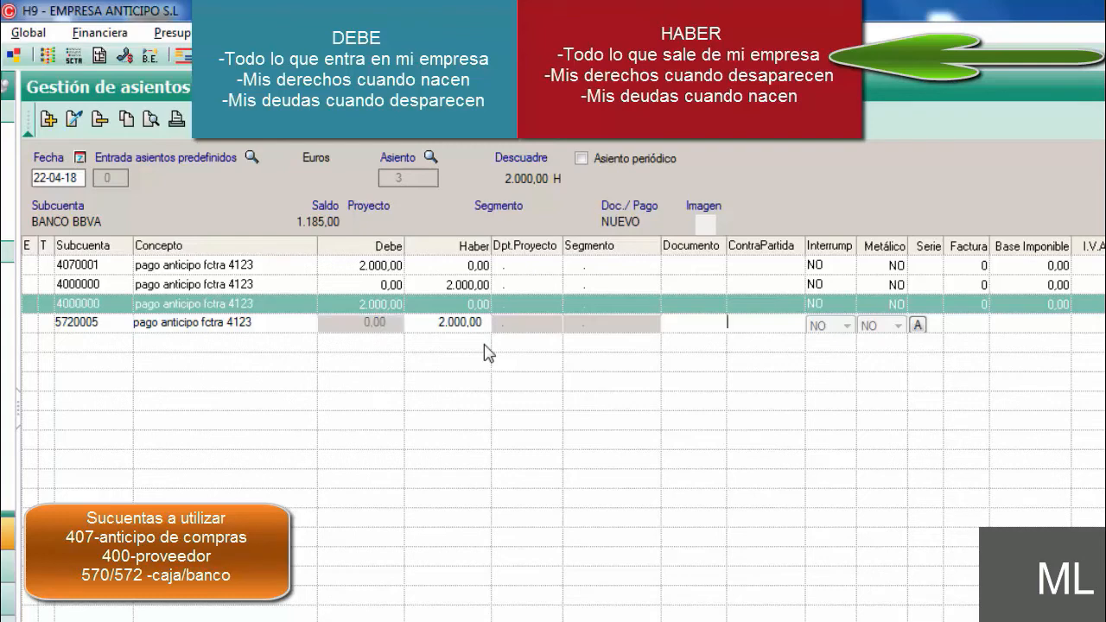
pyautogui.press('Return')
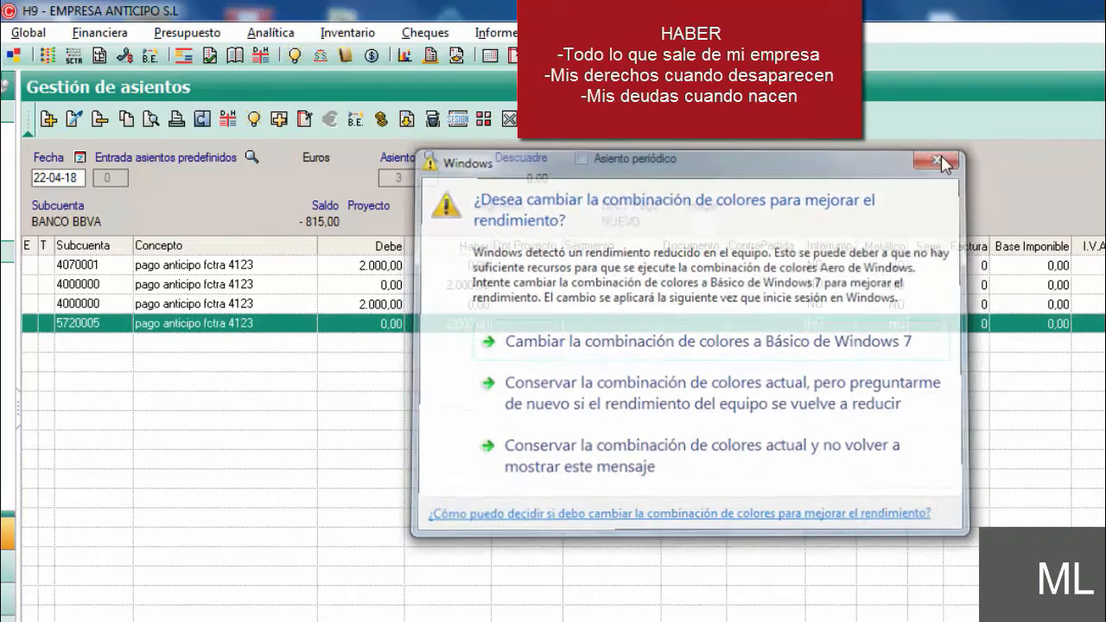
pyautogui.click(940, 159)
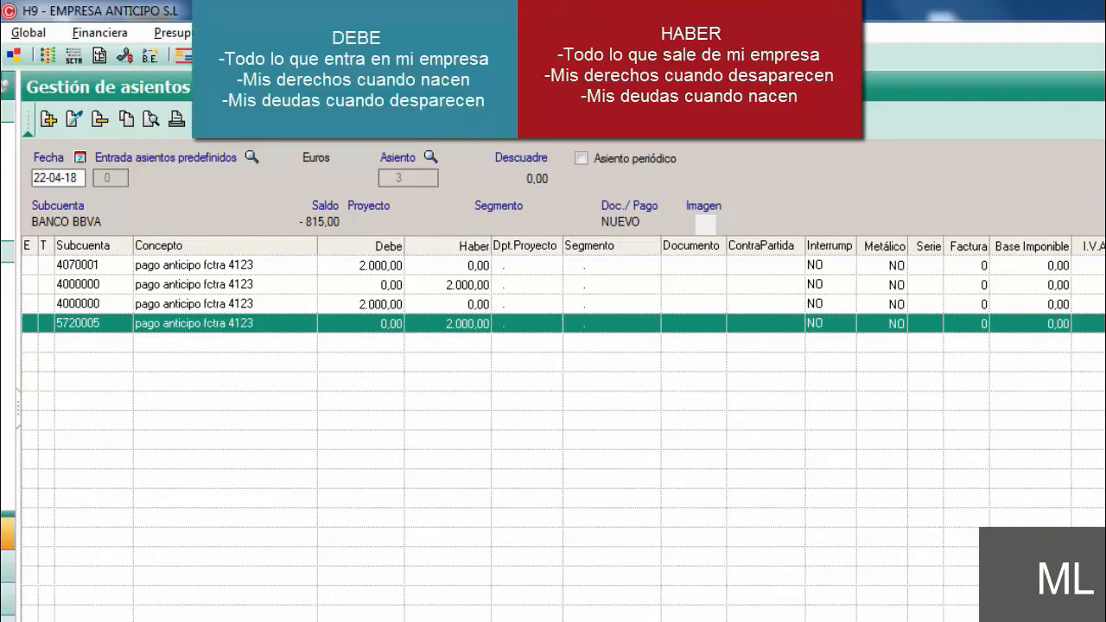
# Switch to the exercise notes in Bloc de notas and review the invoice base, the advance, and the remaining base, IVA and total payable.
pyautogui.hotkey('alt', 'Tab')
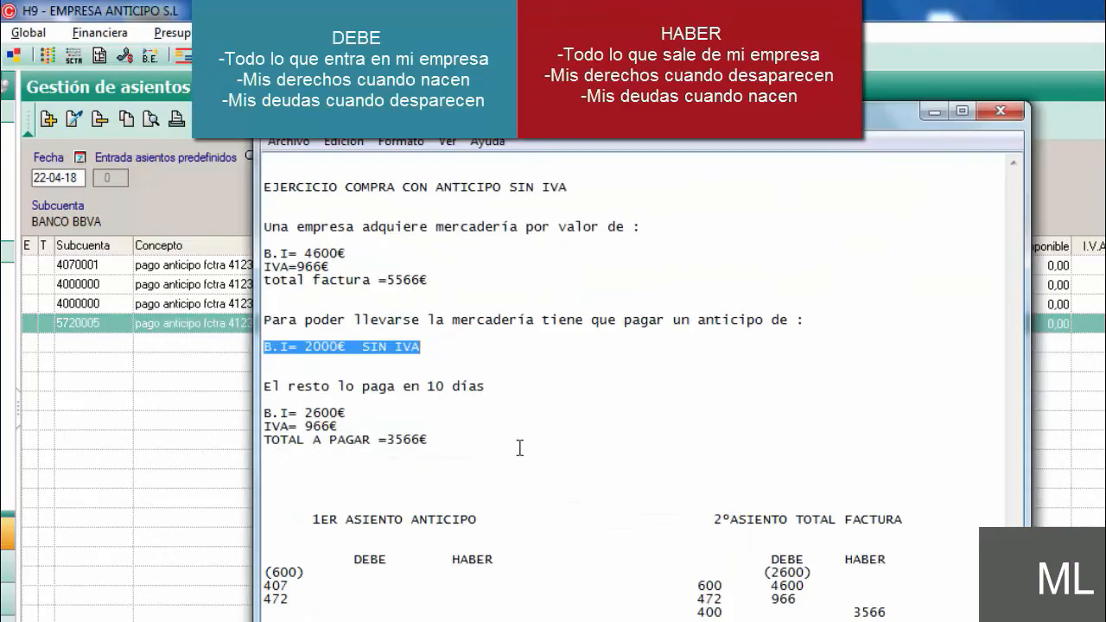
pyautogui.click(522, 446)
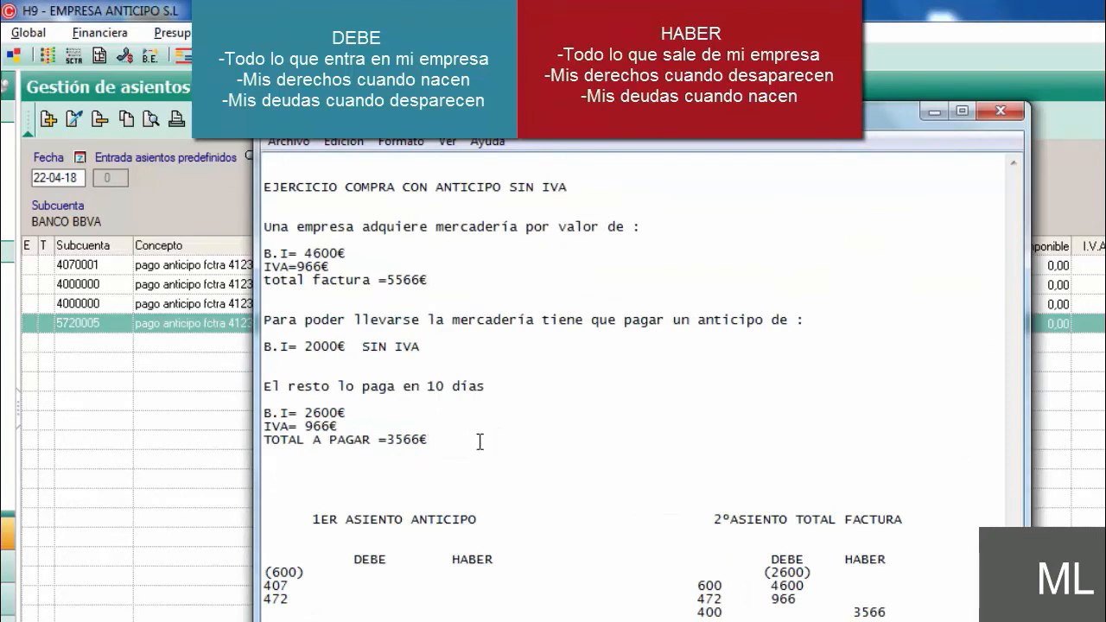
pyautogui.doubleClick(429, 440)
pyautogui.moveTo(363, 439); pyautogui.dragTo(265, 412)
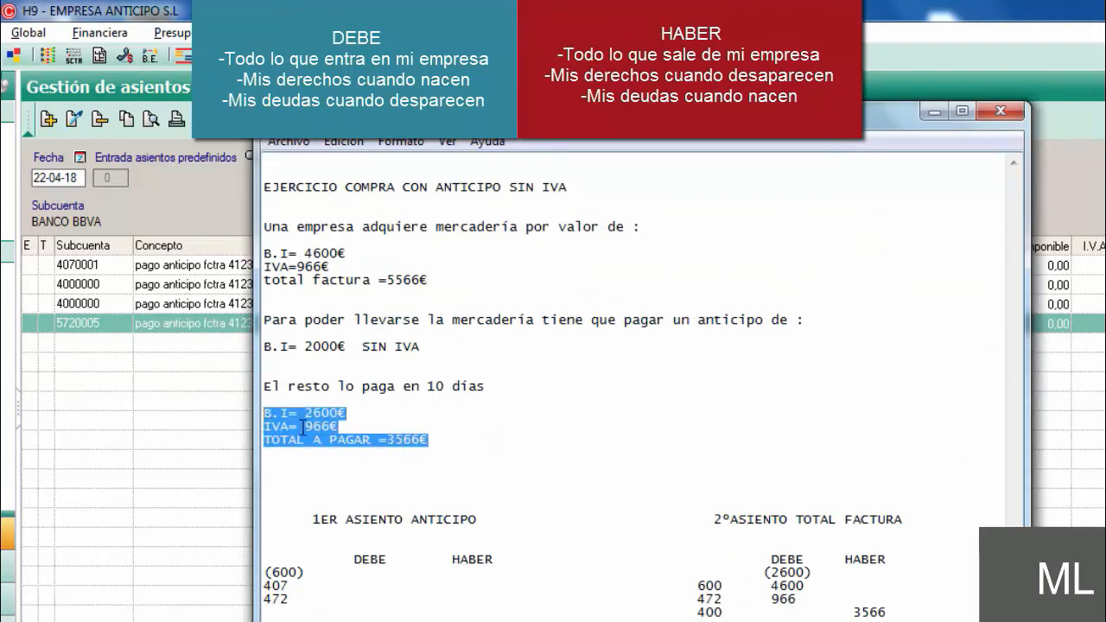
pyautogui.click(489, 452)
pyautogui.moveTo(346, 253); pyautogui.dragTo(297, 253)
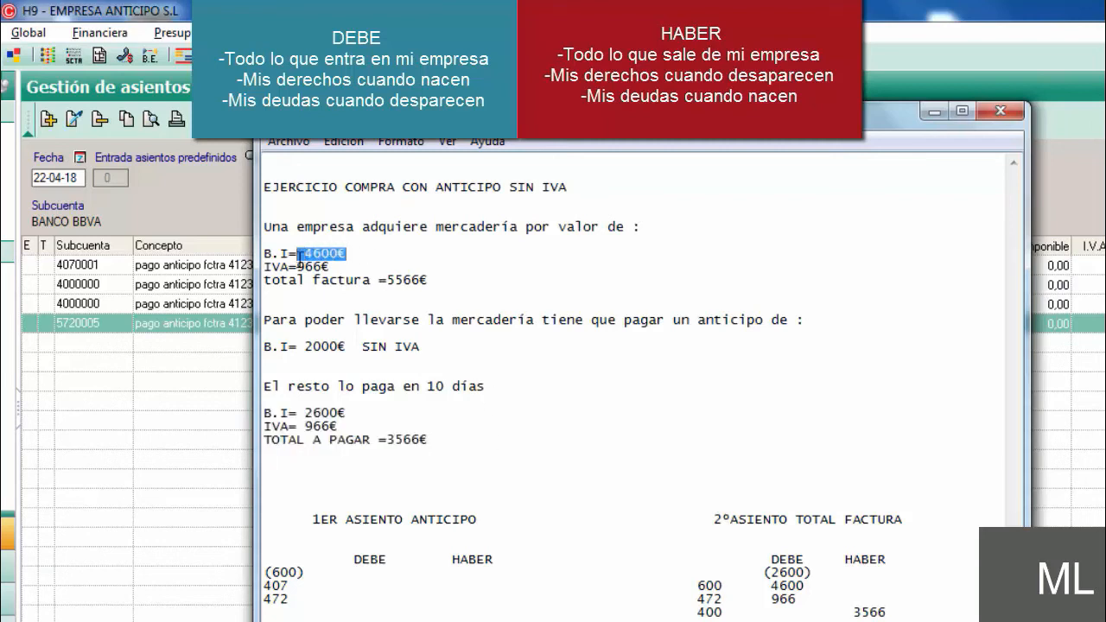
pyautogui.moveTo(348, 352); pyautogui.dragTo(296, 349)
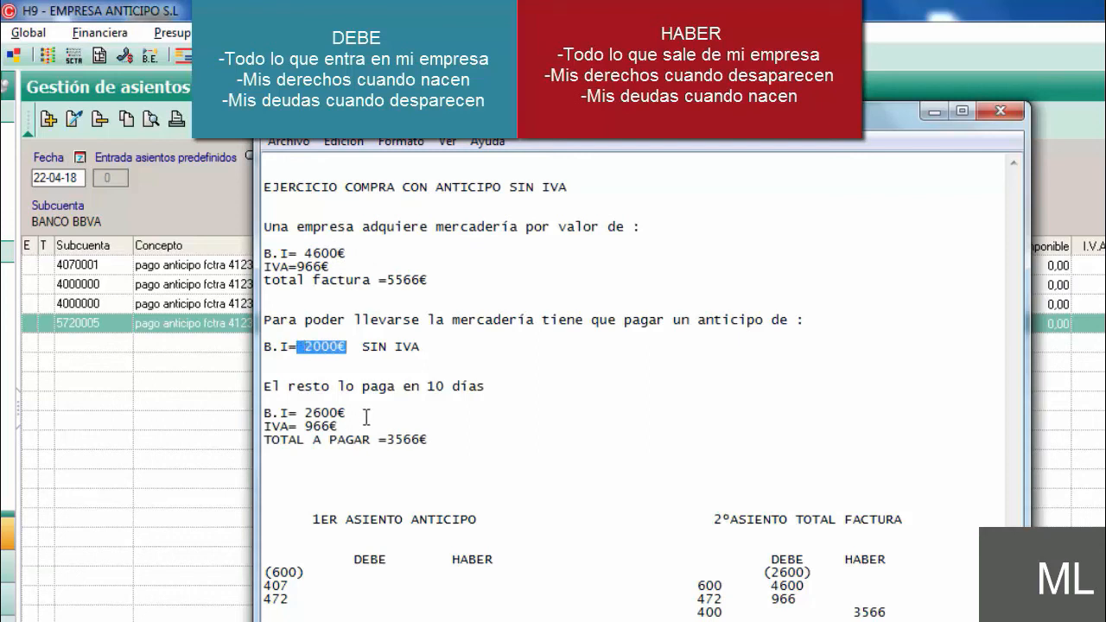
pyautogui.moveTo(347, 414); pyautogui.dragTo(307, 413)
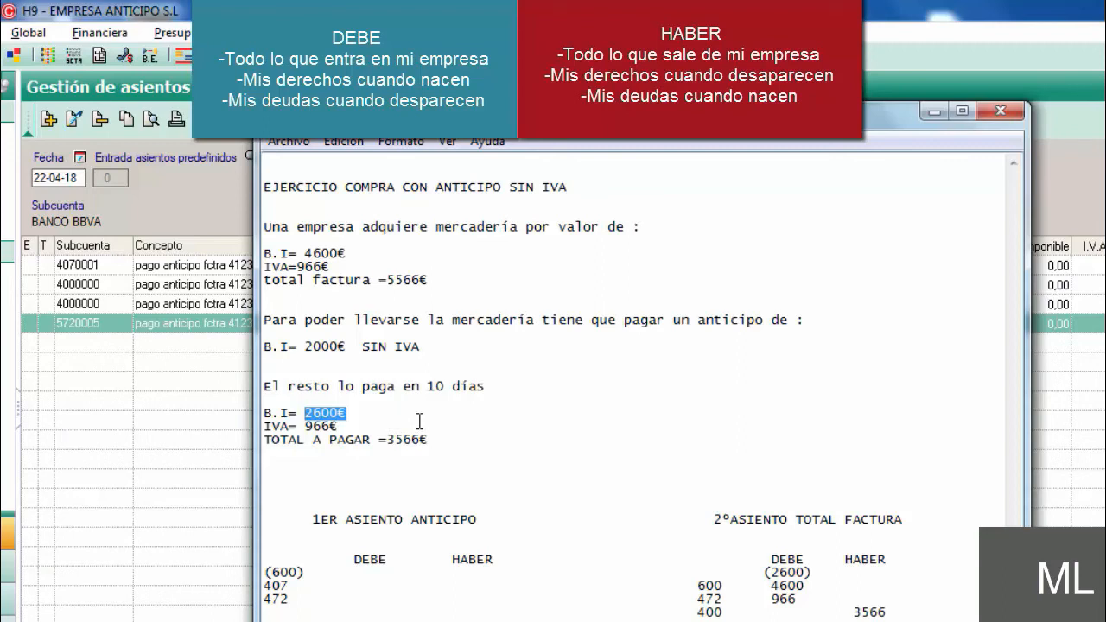
pyautogui.moveTo(358, 425); pyautogui.dragTo(305, 425)
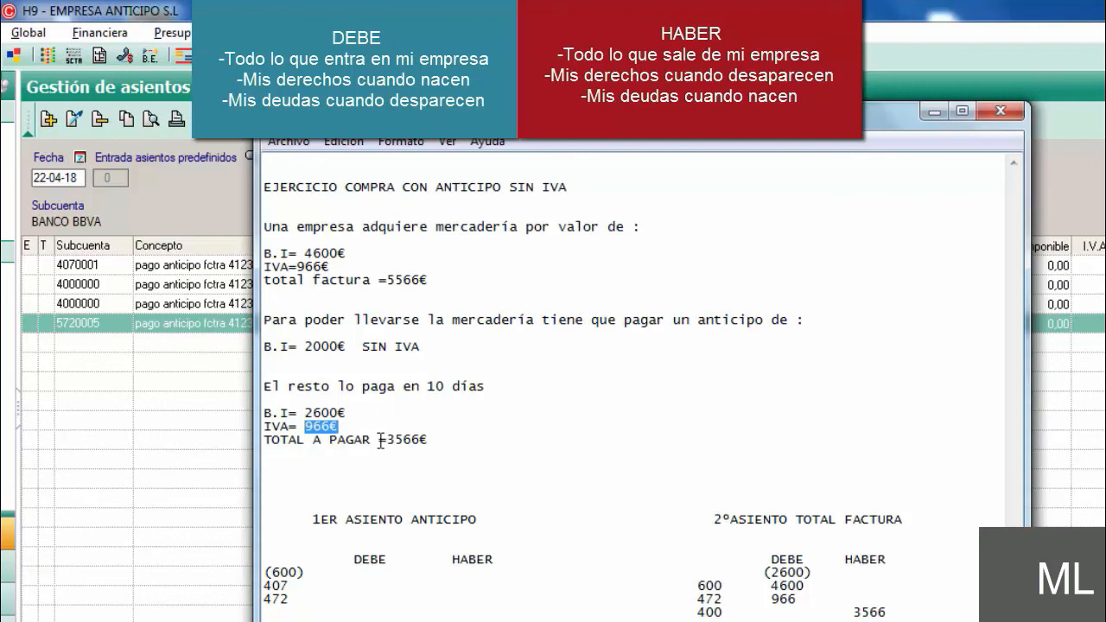
pyautogui.moveTo(385, 440); pyautogui.dragTo(439, 442)
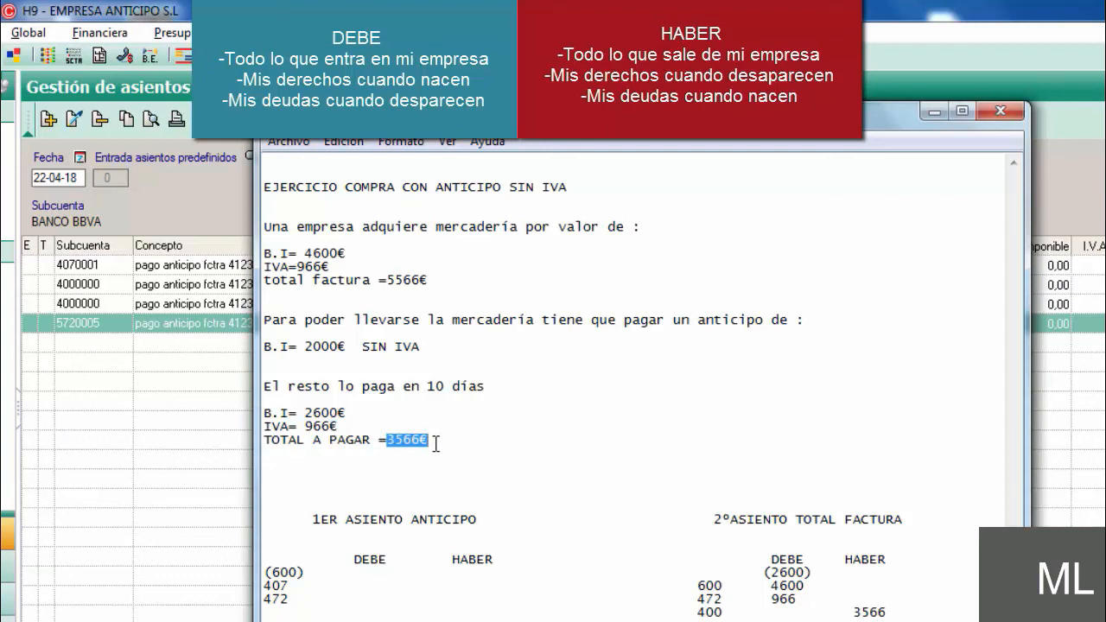
pyautogui.click(453, 445)
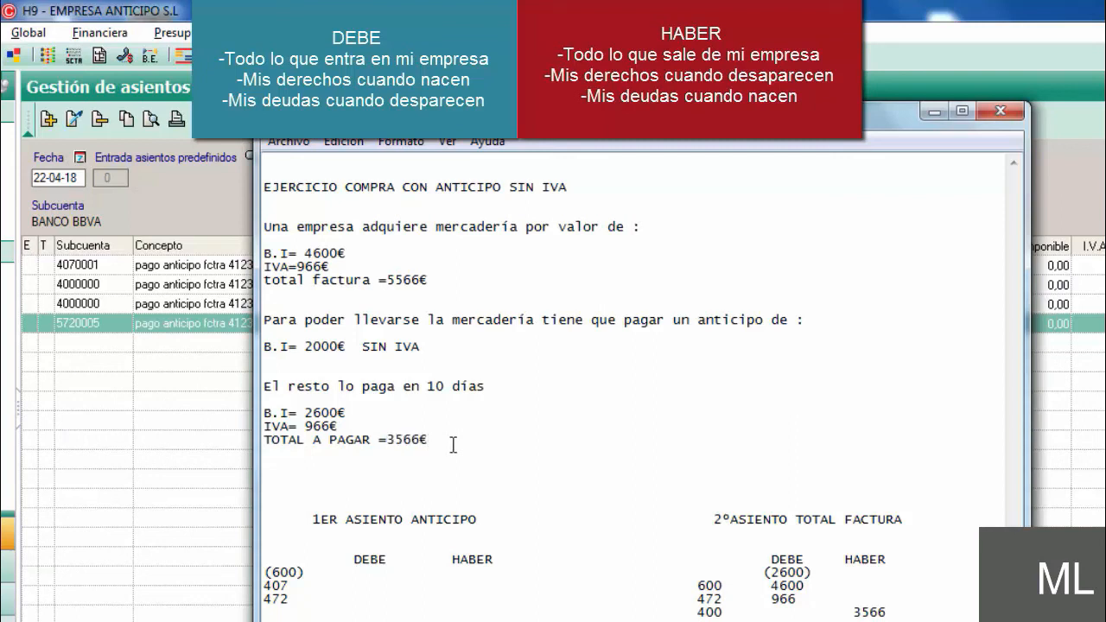